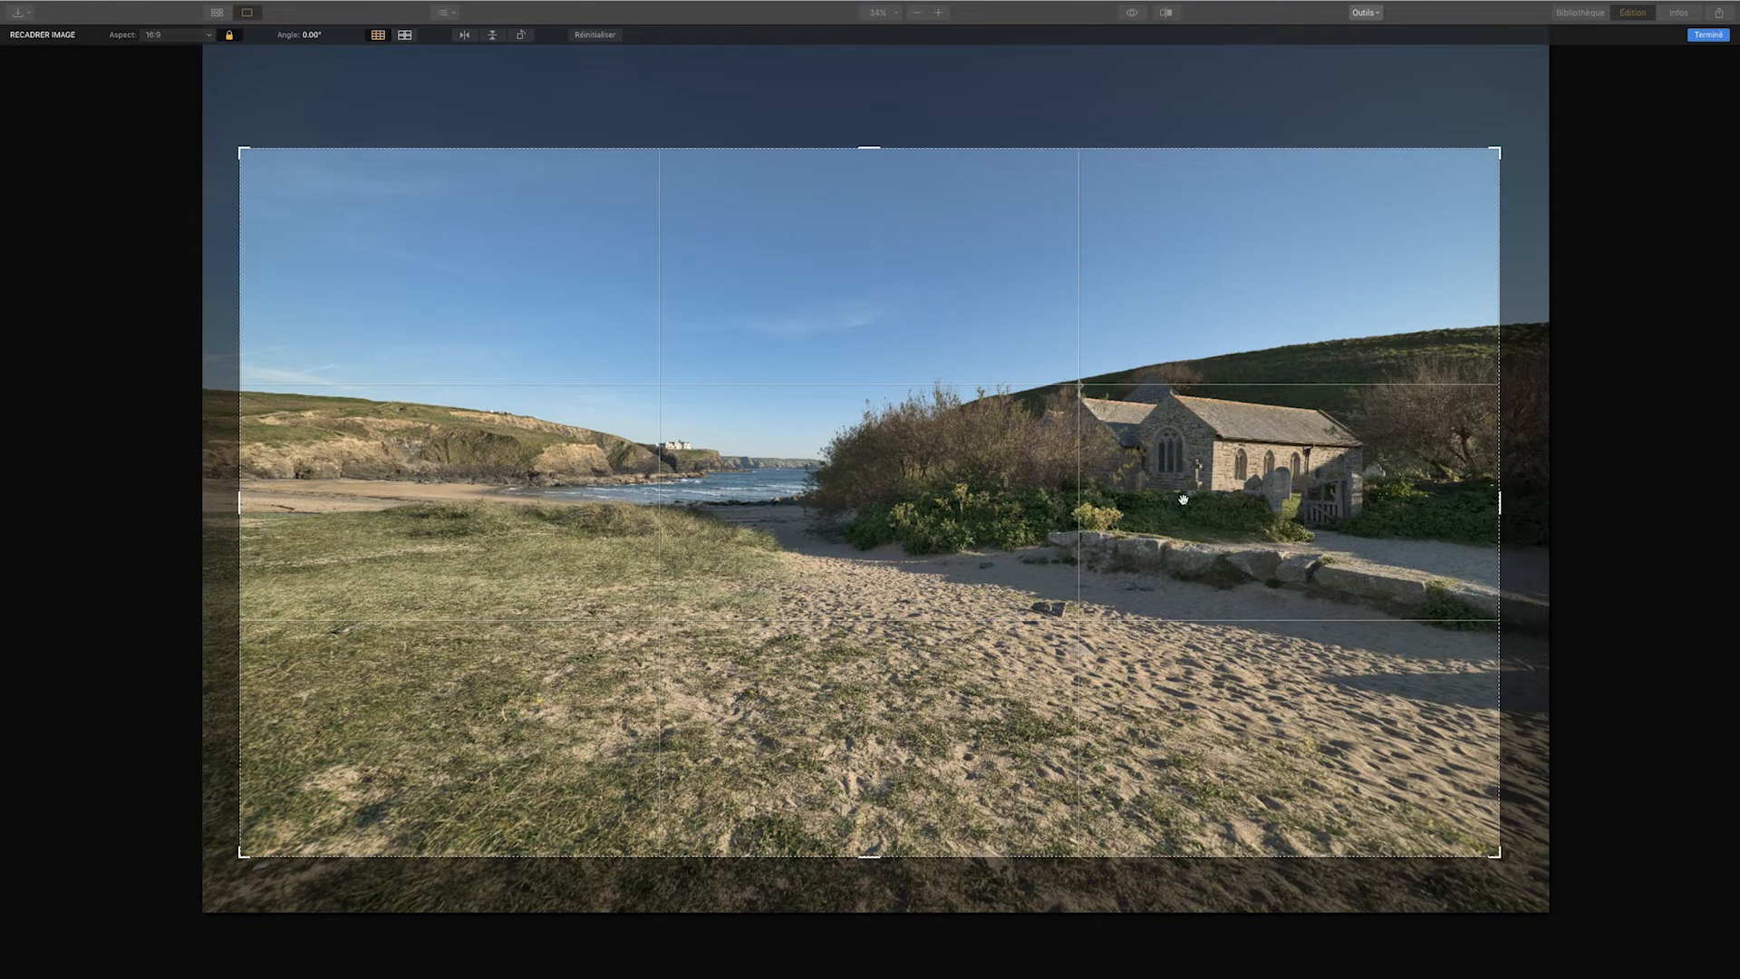
Apply the crop to the coastal church photo and compare the cropped image with its unedited version.
{"action": "left_click", "coordinate": [1708, 36]}
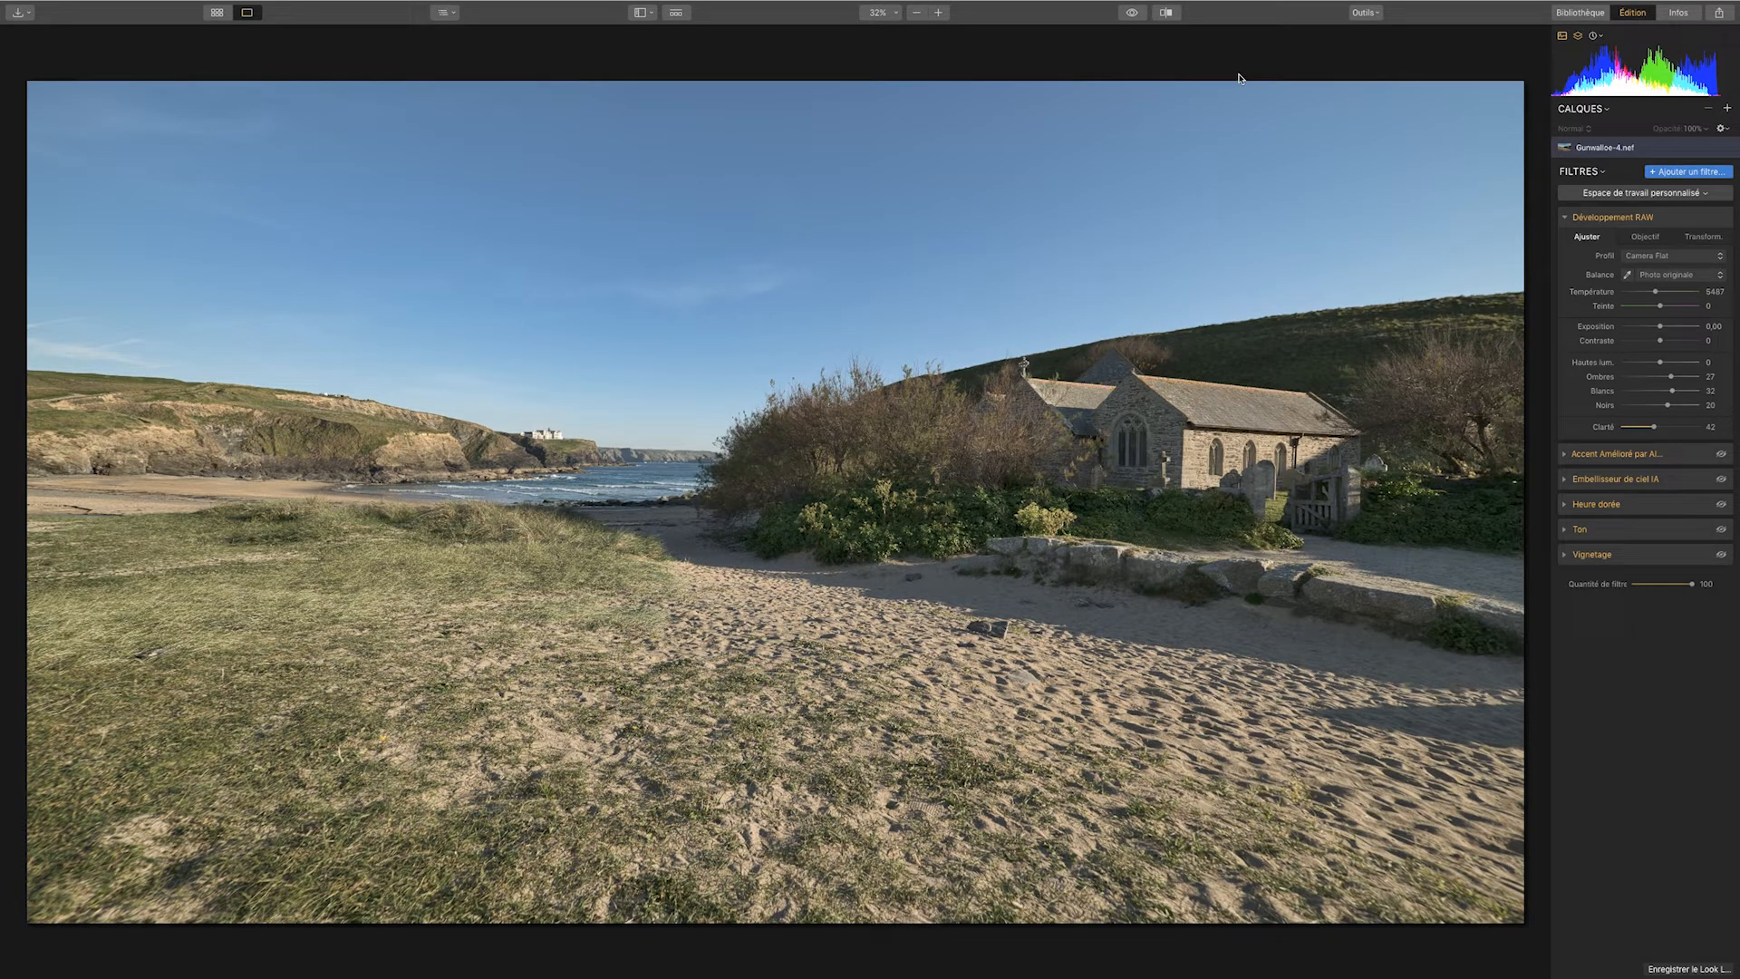
{"action": "left_click", "coordinate": [1132, 13]}
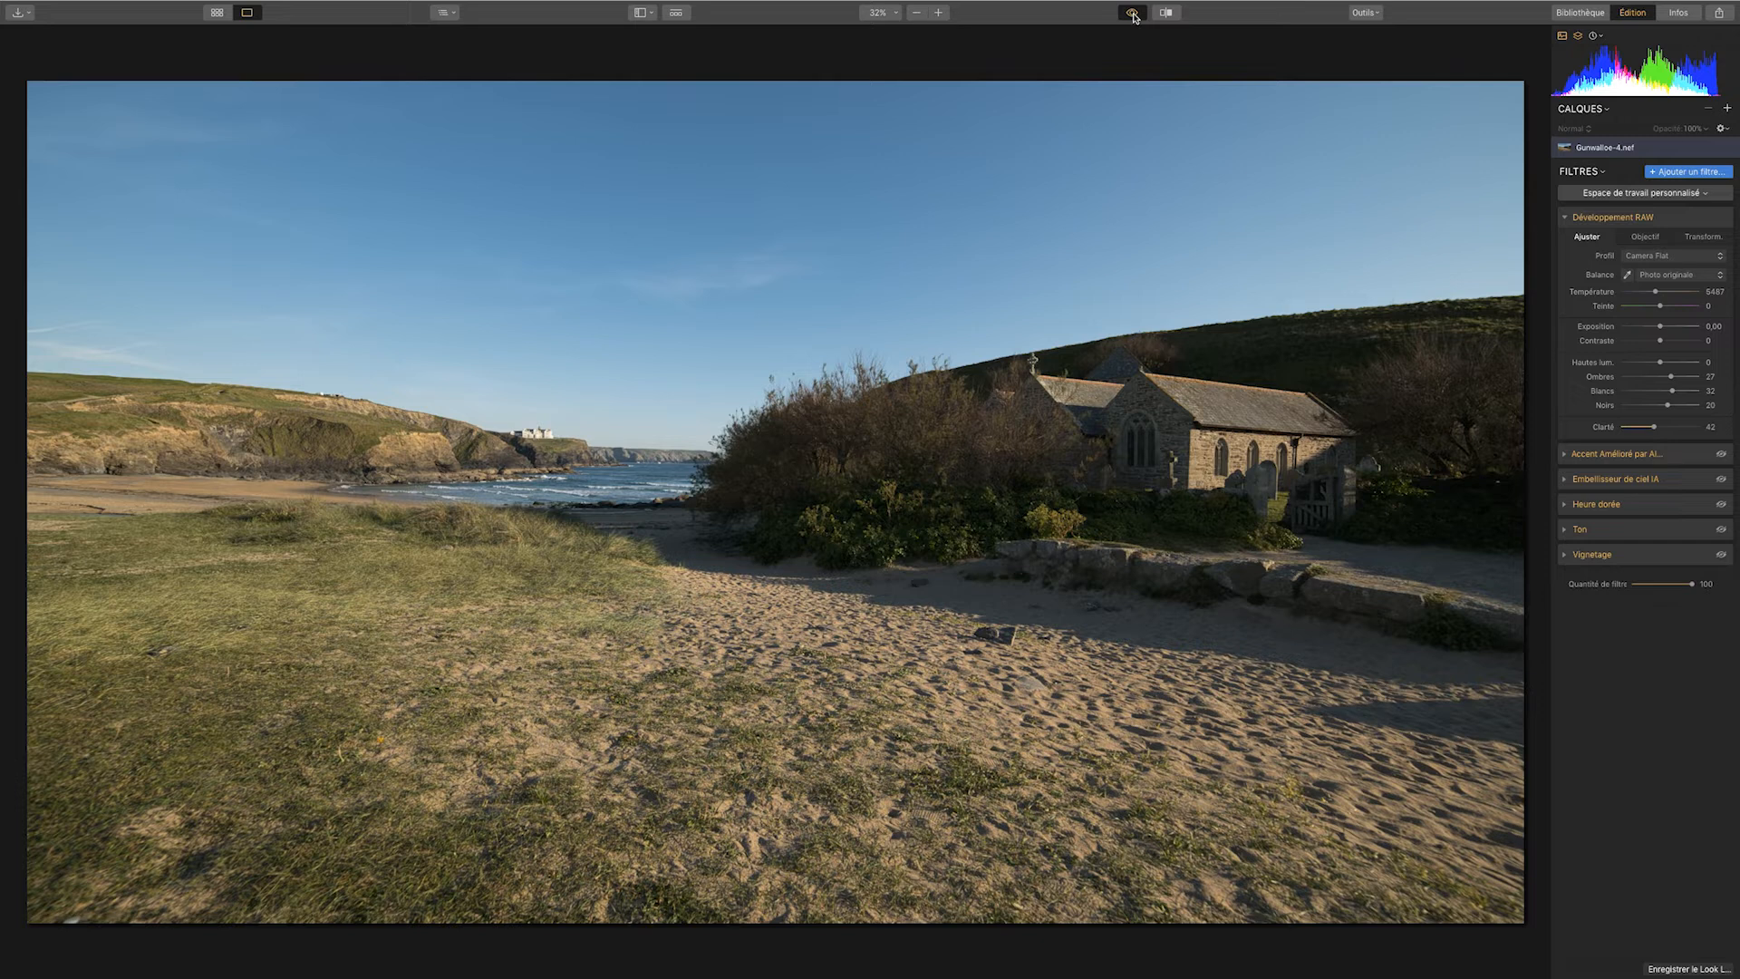
{"action": "left_click", "coordinate": [1132, 13]}
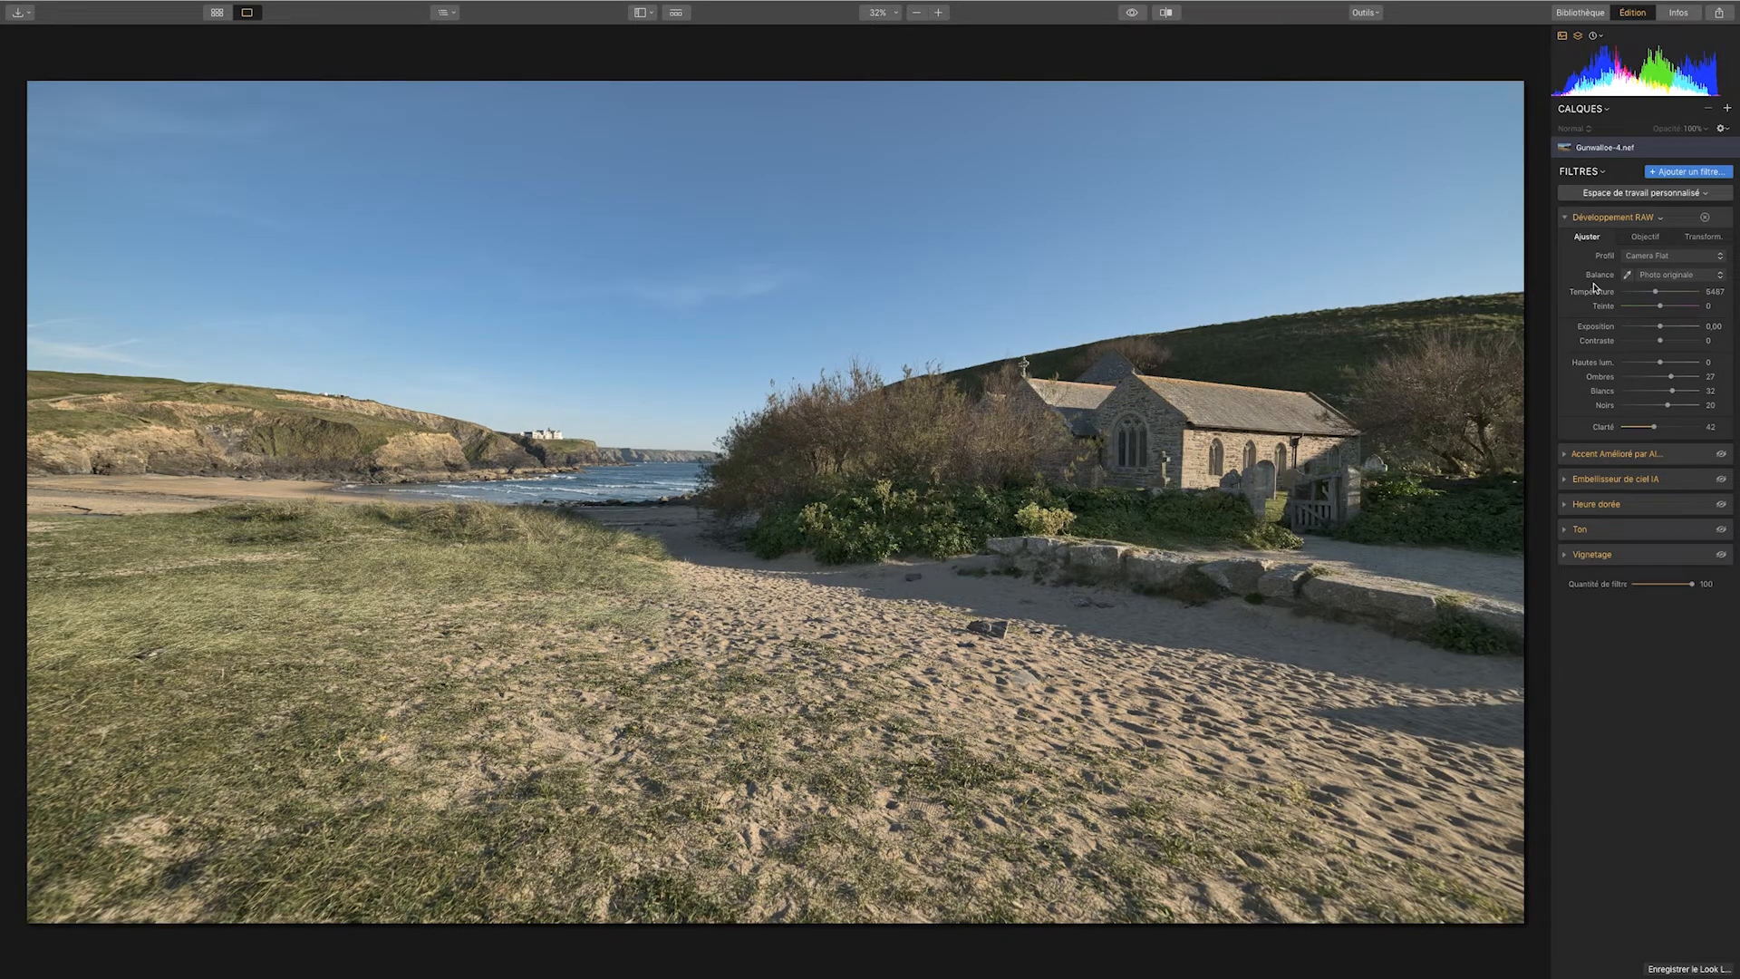
Review the lens auto-corrections in Développement RAW and compare the RAW-developed photo with the original.
{"action": "left_click", "coordinate": [1647, 240]}
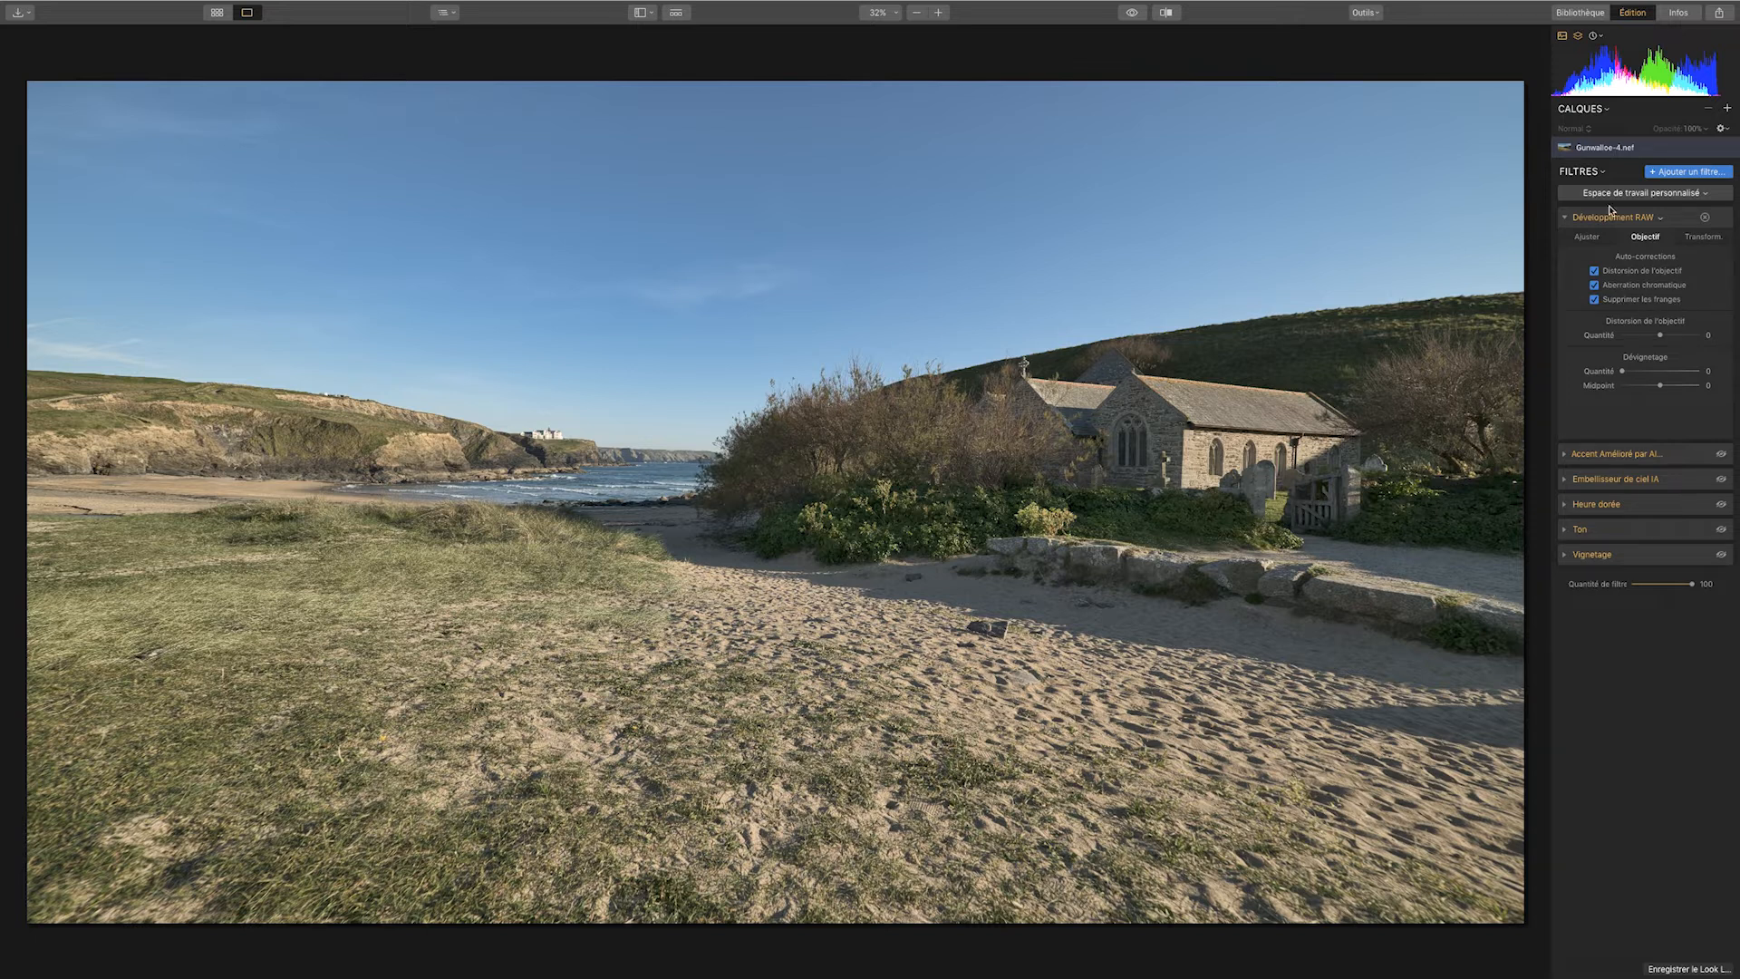
{"action": "left_click", "coordinate": [1589, 238]}
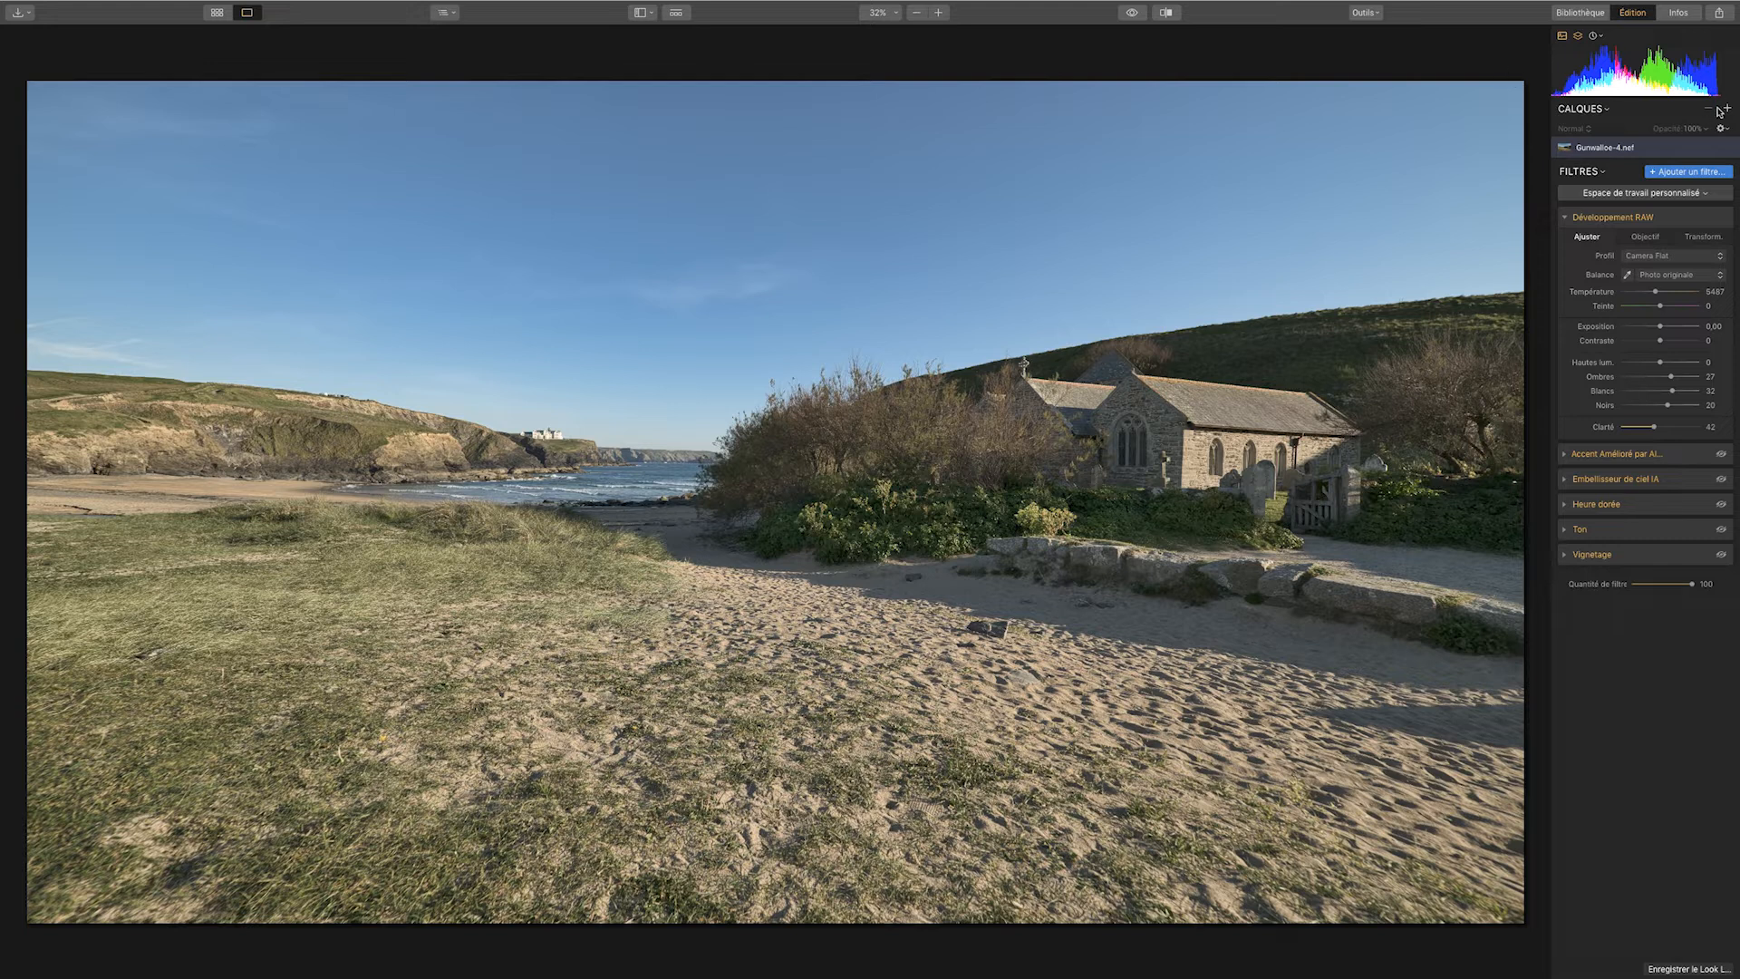
{"action": "left_click", "coordinate": [1133, 15]}
{"action": "left_click", "coordinate": [1133, 14]}
{"action": "left_click", "coordinate": [1133, 15]}
{"action": "left_click", "coordinate": [1134, 15]}
{"action": "left_click", "coordinate": [1133, 14]}
{"action": "left_click", "coordinate": [1133, 15]}
Turn on the AI Accent and Embellisseur de ciel IA filters and expand their settings.
{"action": "left_click", "coordinate": [1564, 455]}
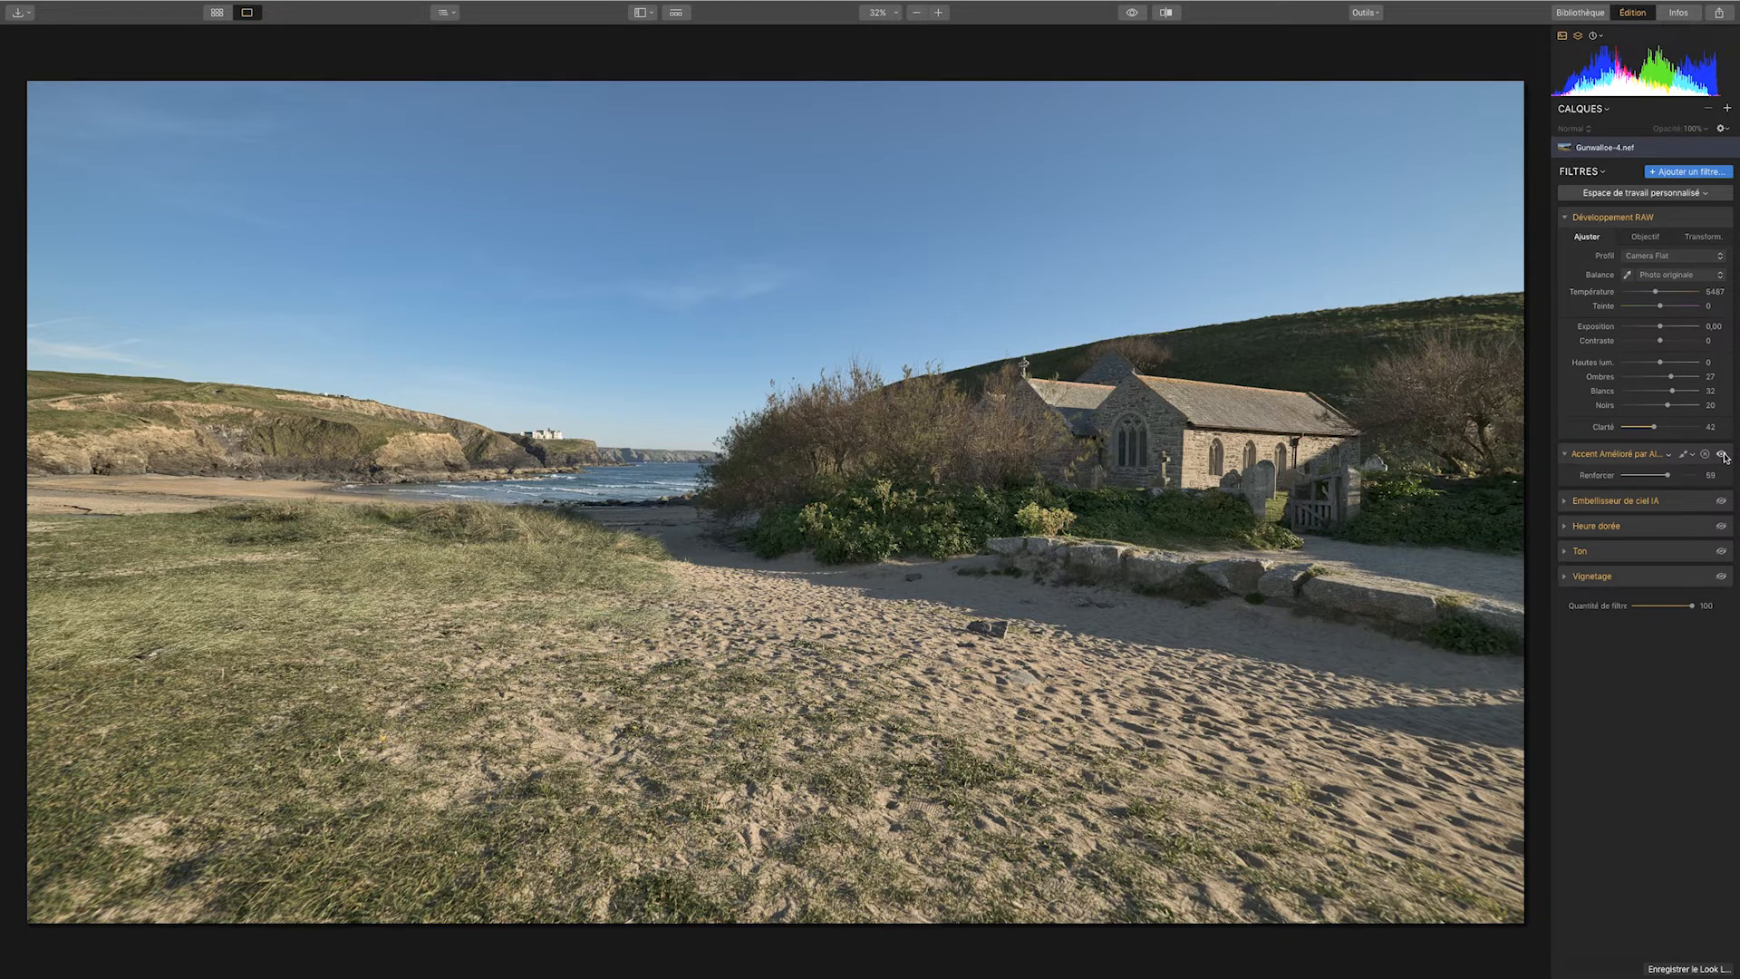
{"action": "left_click", "coordinate": [1723, 454]}
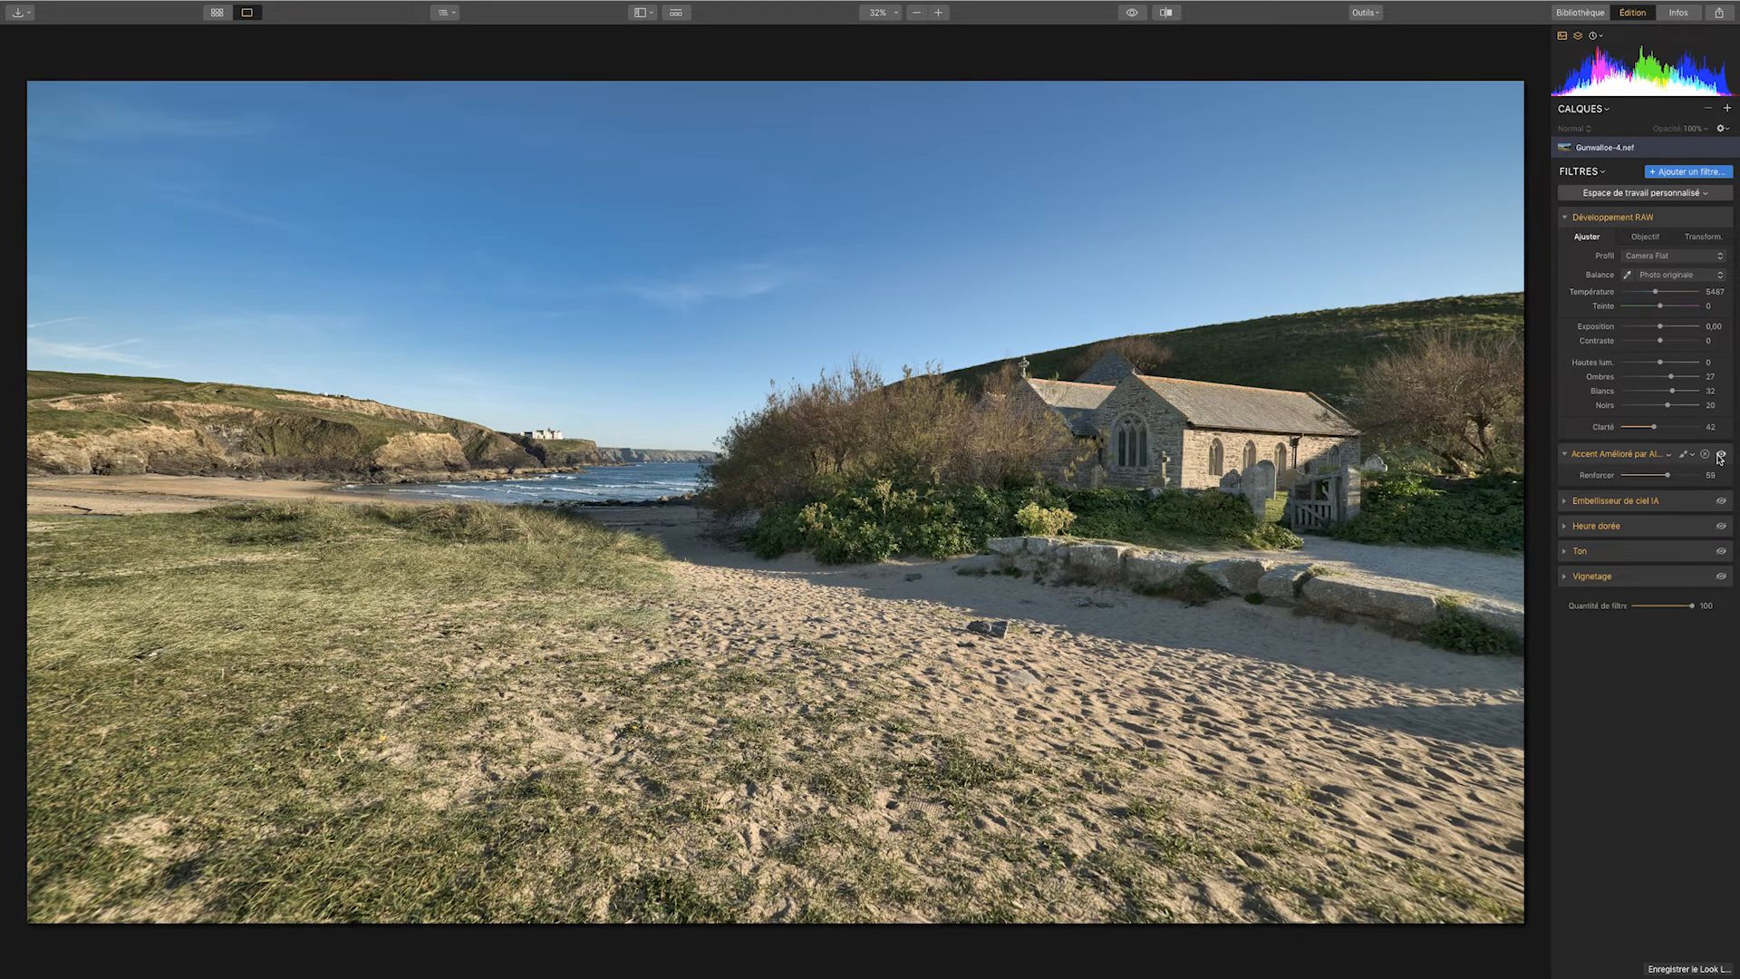
{"action": "left_click", "coordinate": [1721, 503]}
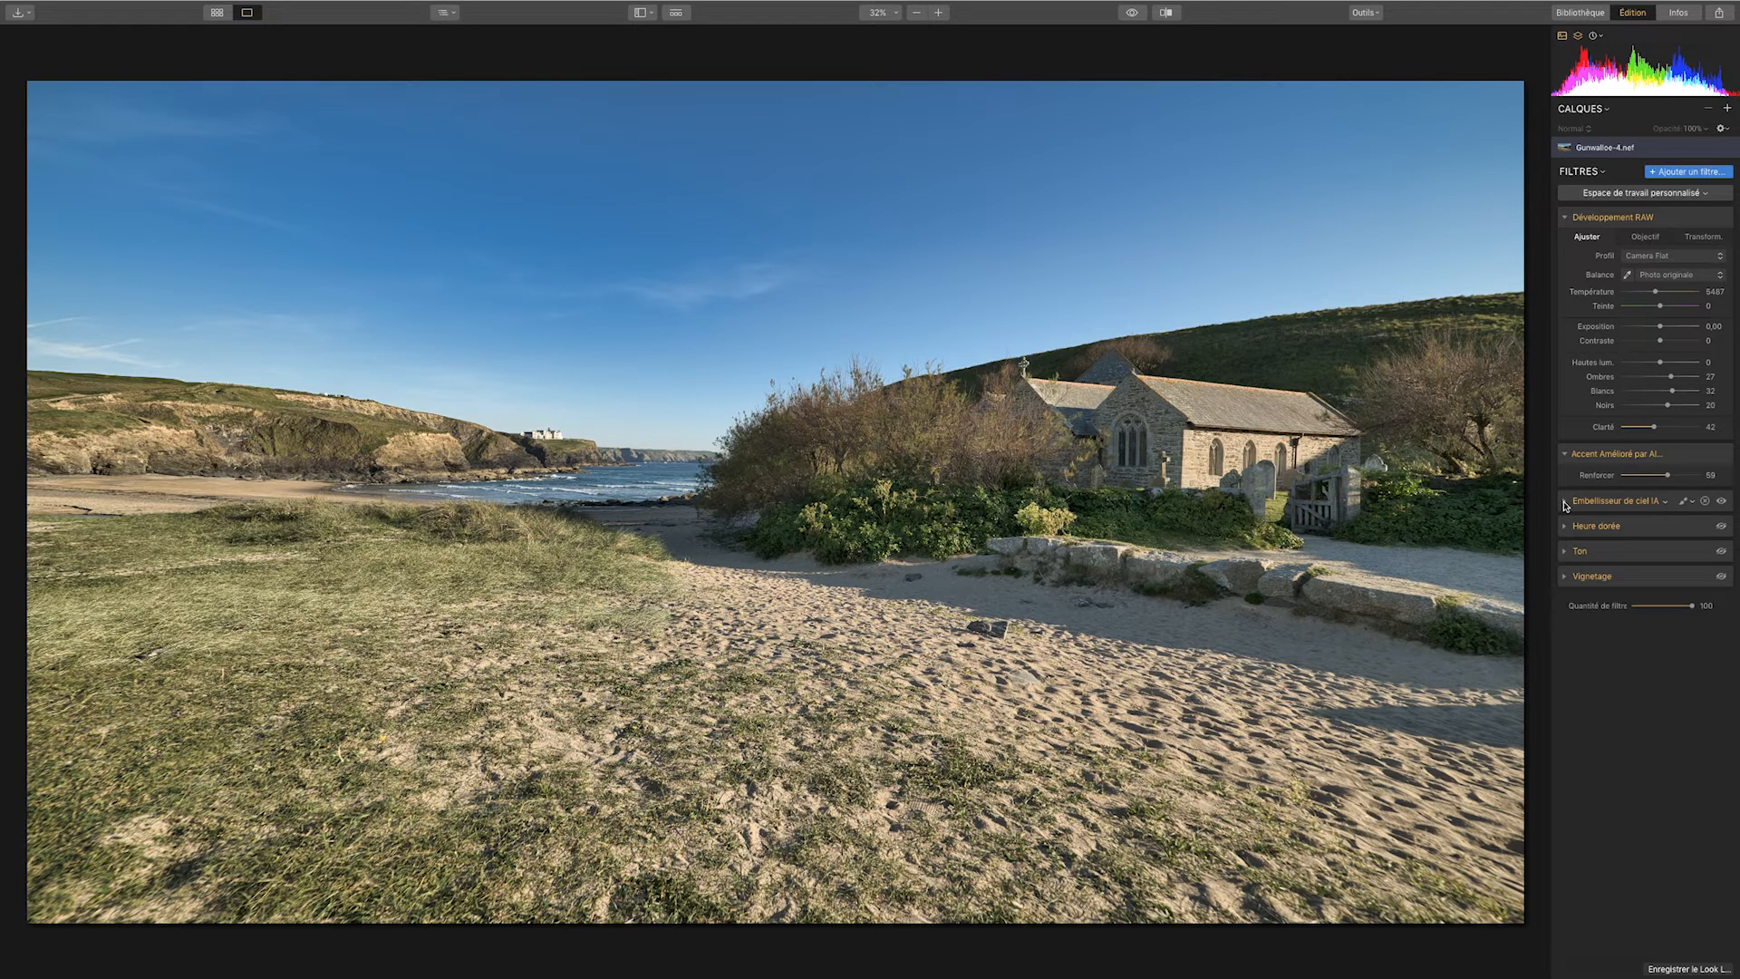
{"action": "left_click", "coordinate": [1564, 504]}
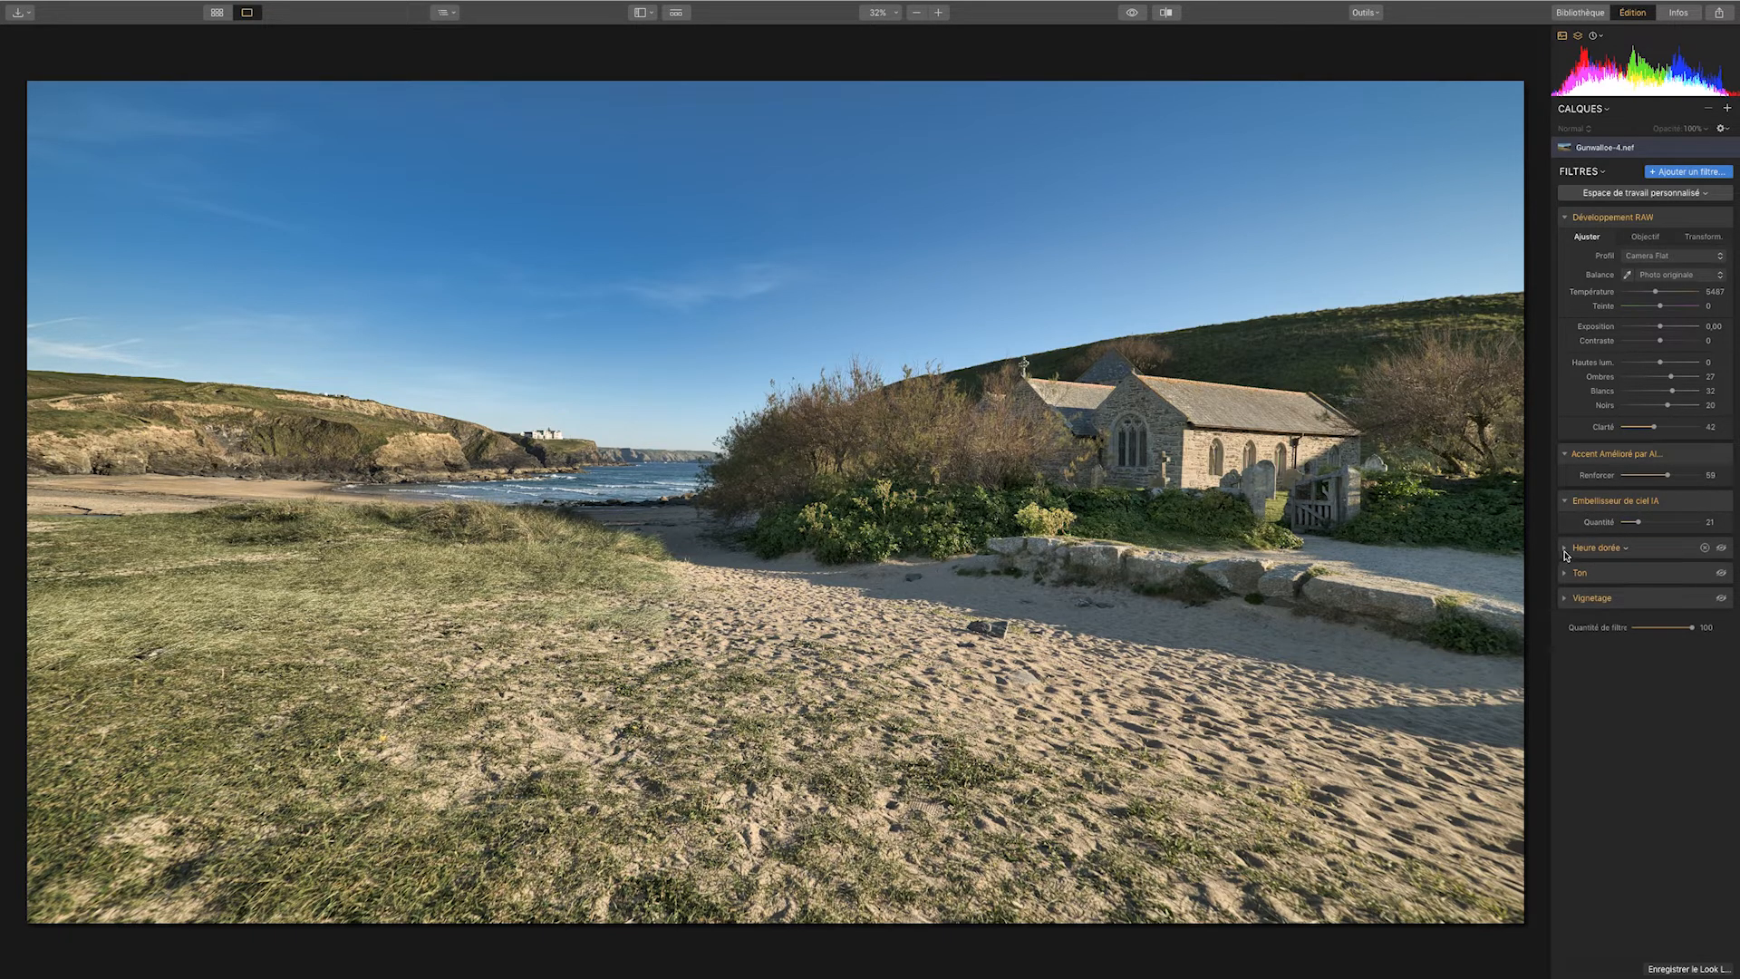
Turn on the Heure dorée and Ton filters and expand their settings.
{"action": "left_click", "coordinate": [1565, 549]}
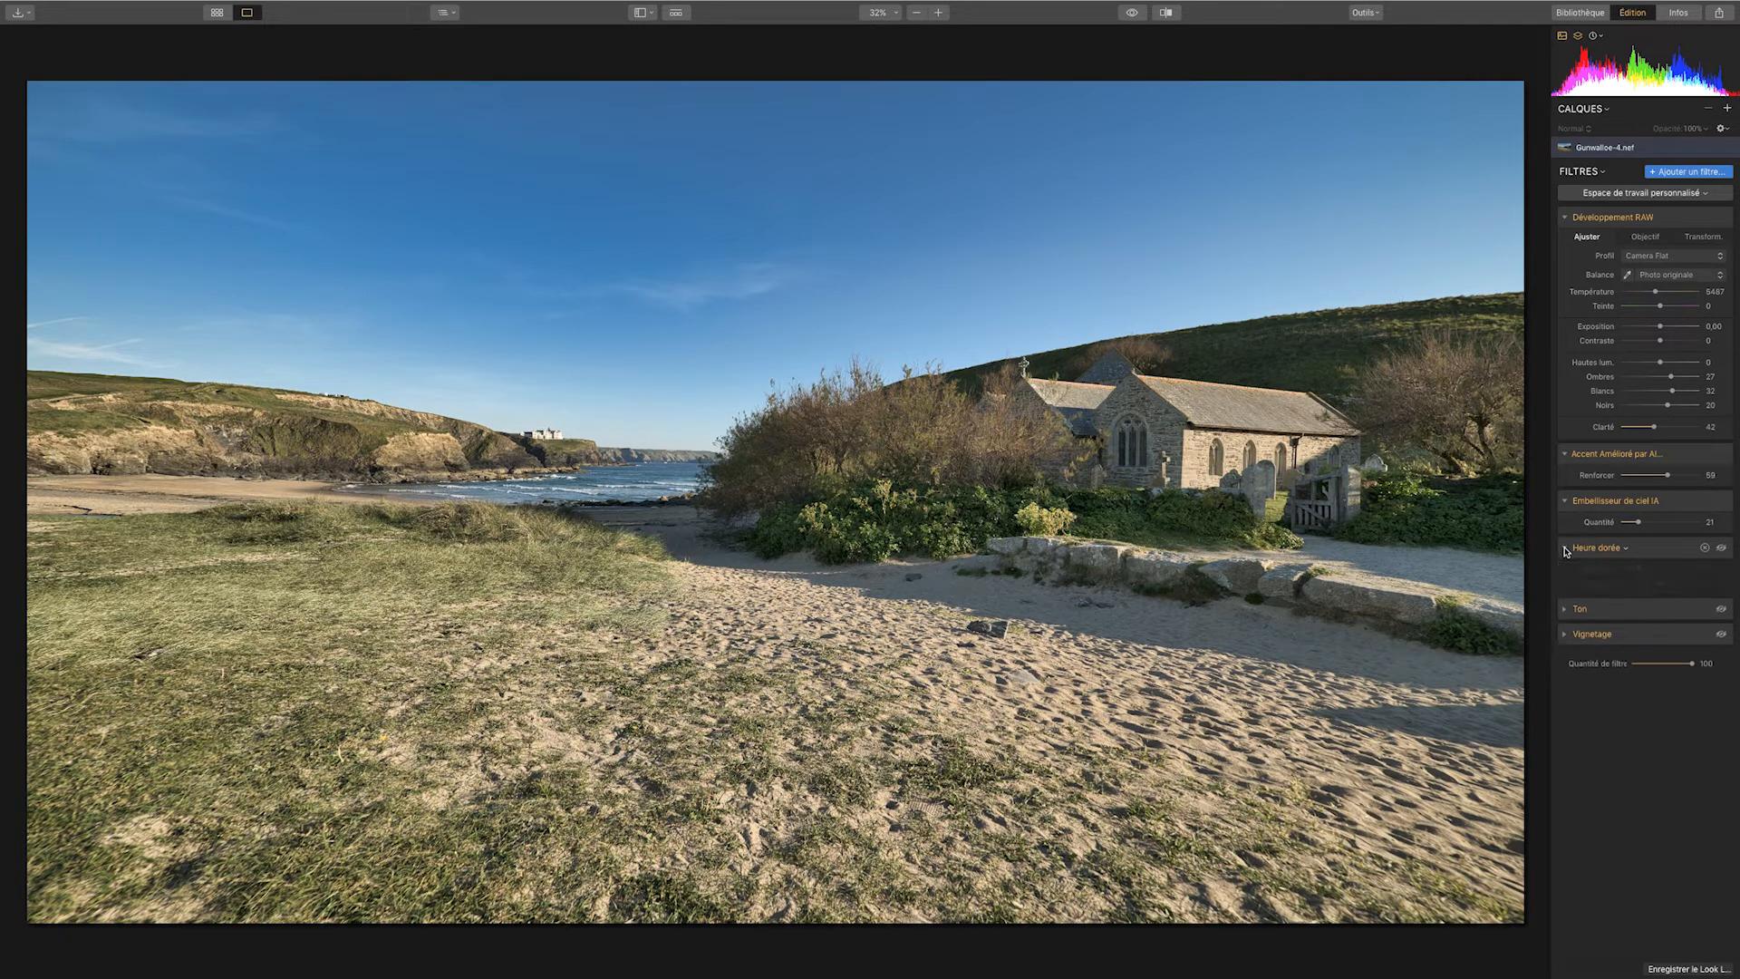
{"action": "left_click", "coordinate": [1722, 548]}
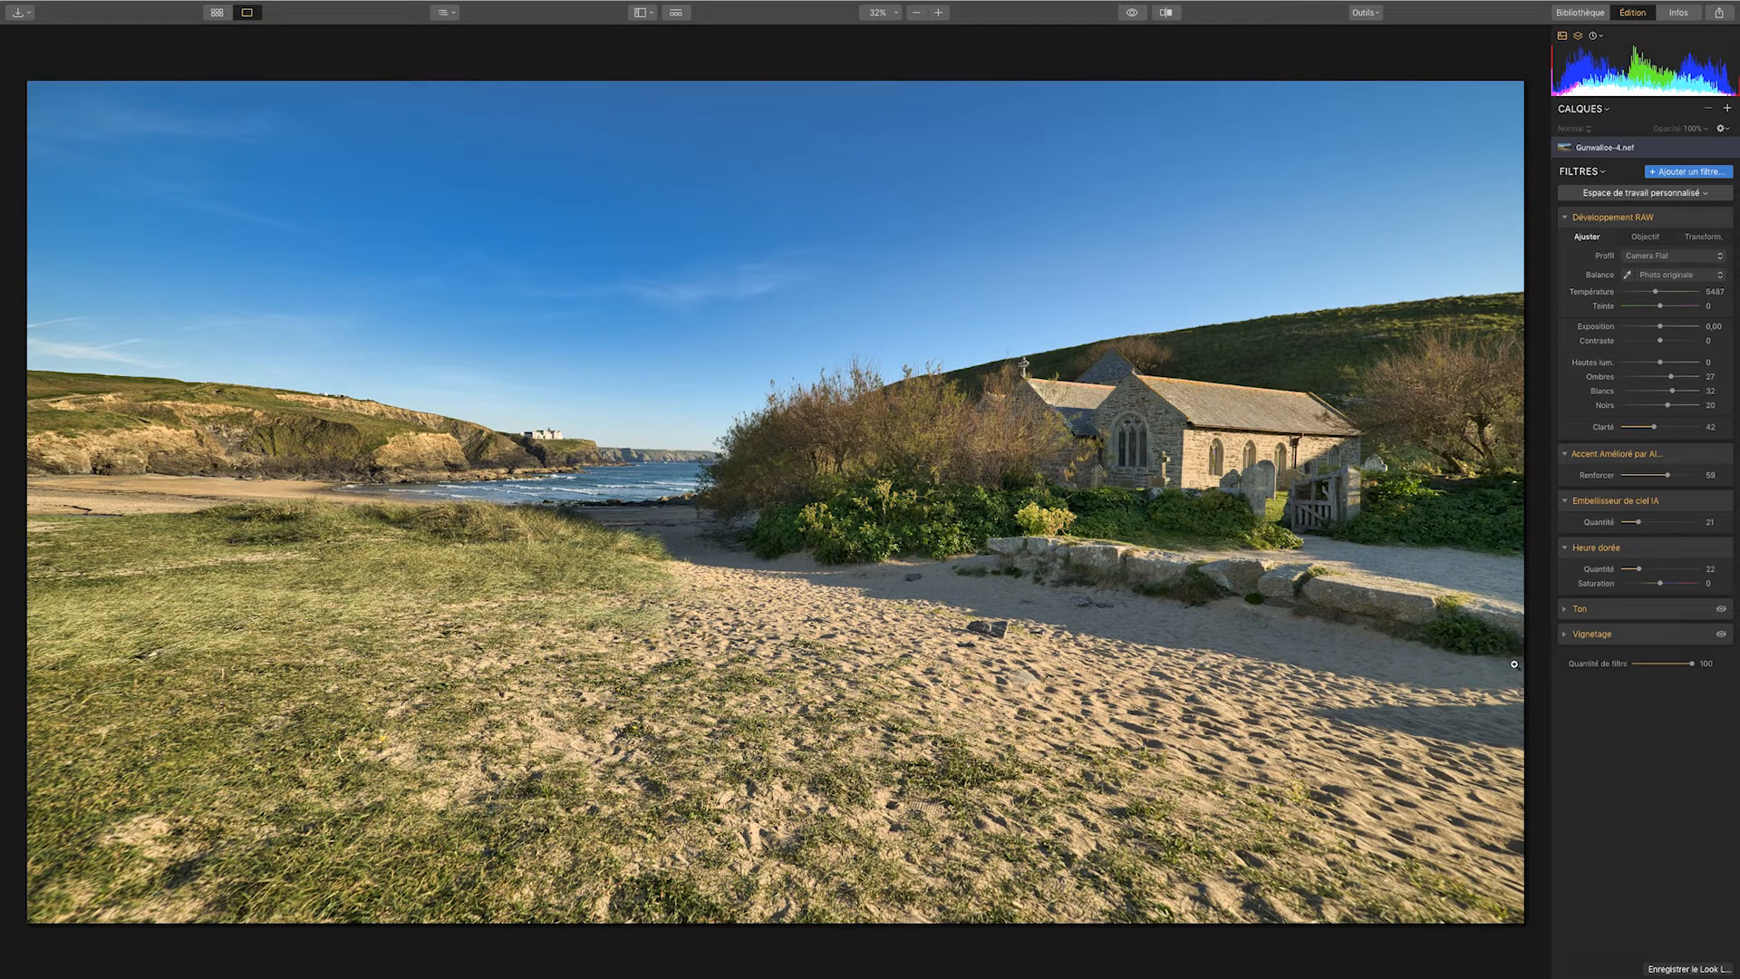
{"action": "left_click", "coordinate": [1577, 612]}
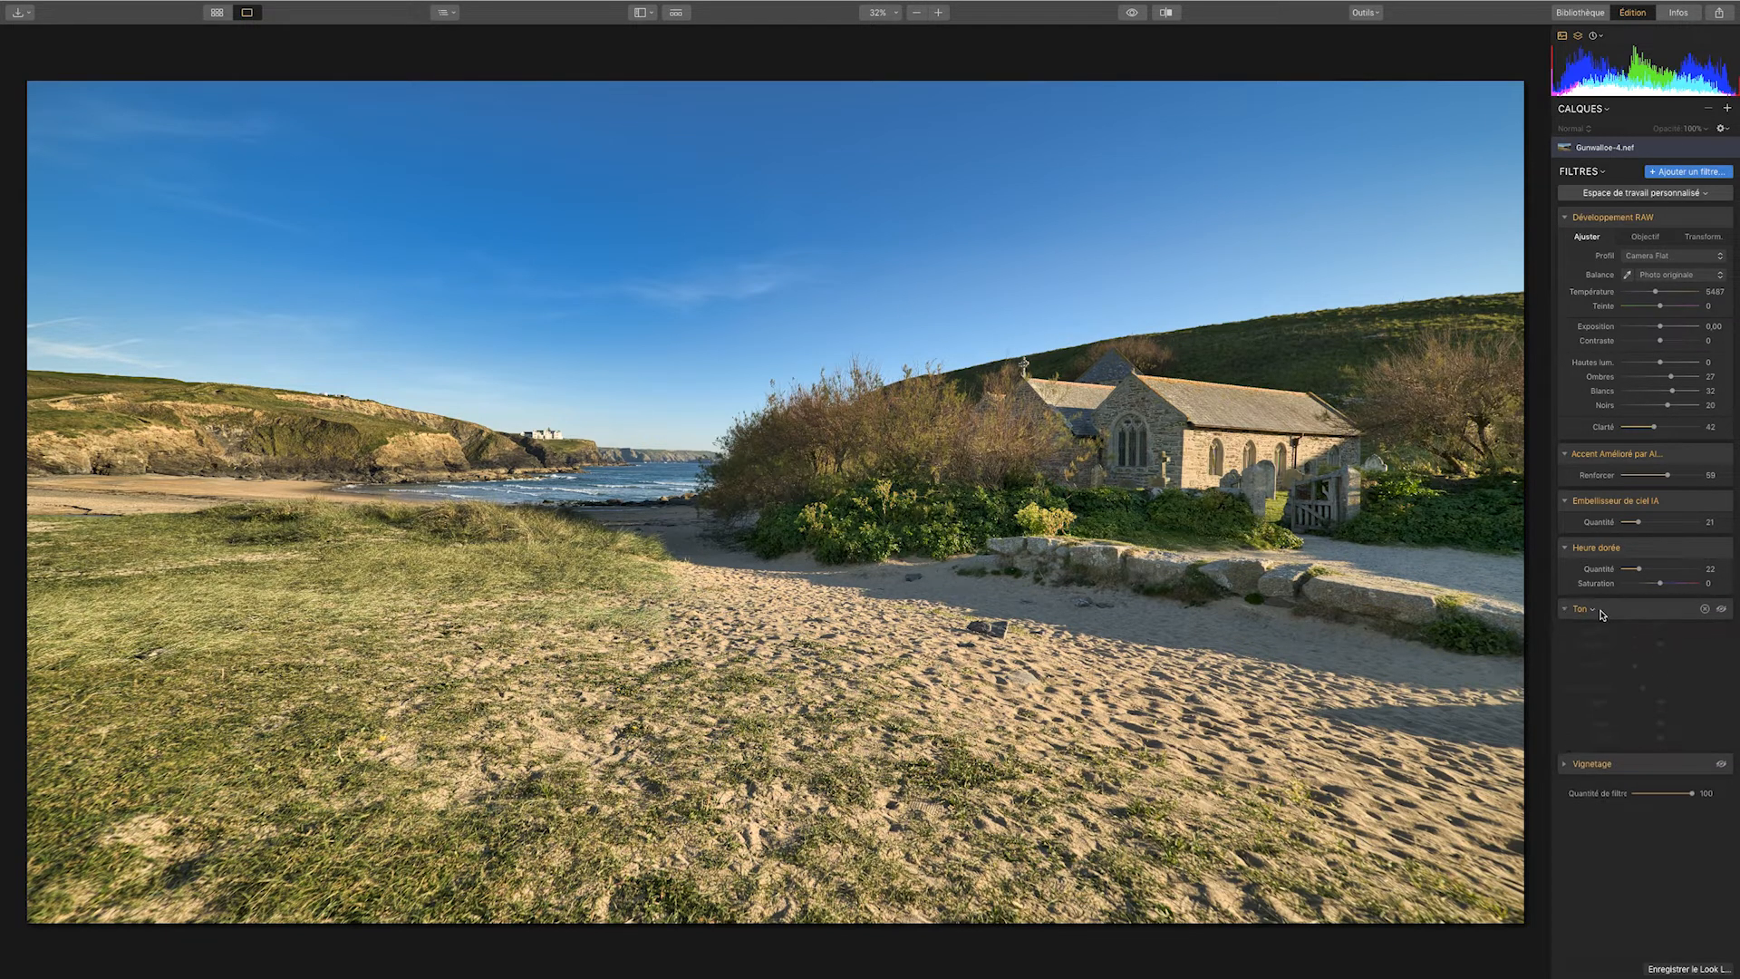
{"action": "left_click", "coordinate": [1723, 609]}
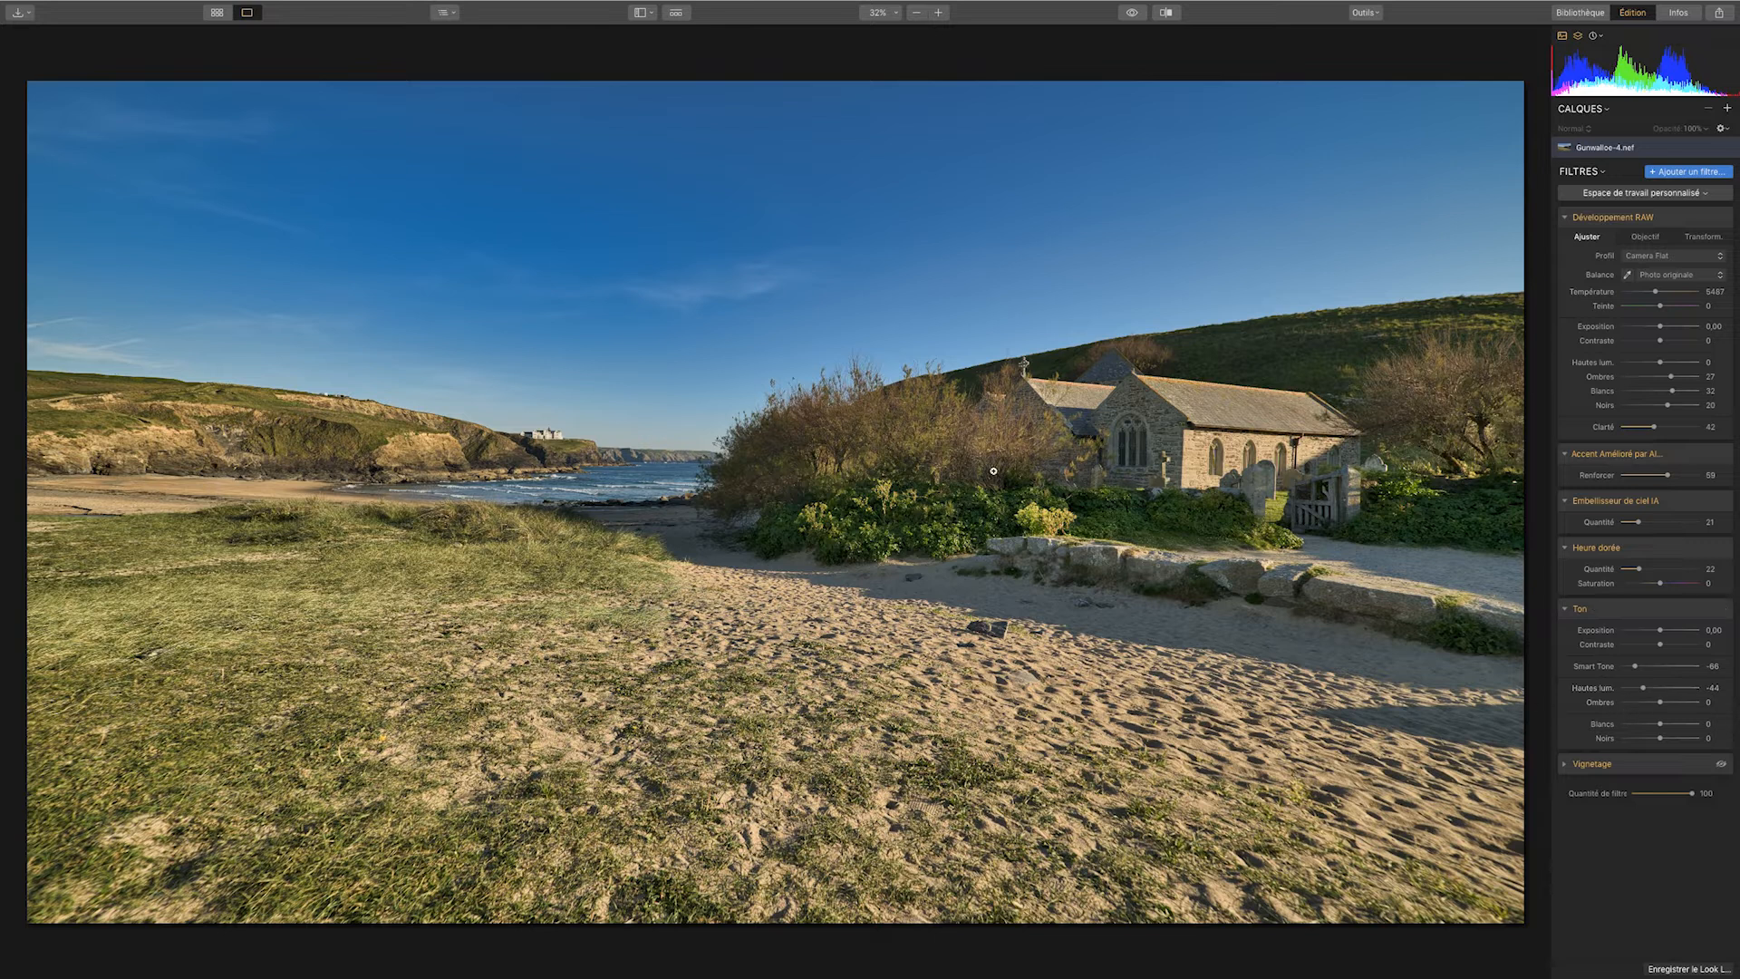
Turn on the Vignetage filter and expand its settings.
{"action": "left_click", "coordinate": [1563, 767]}
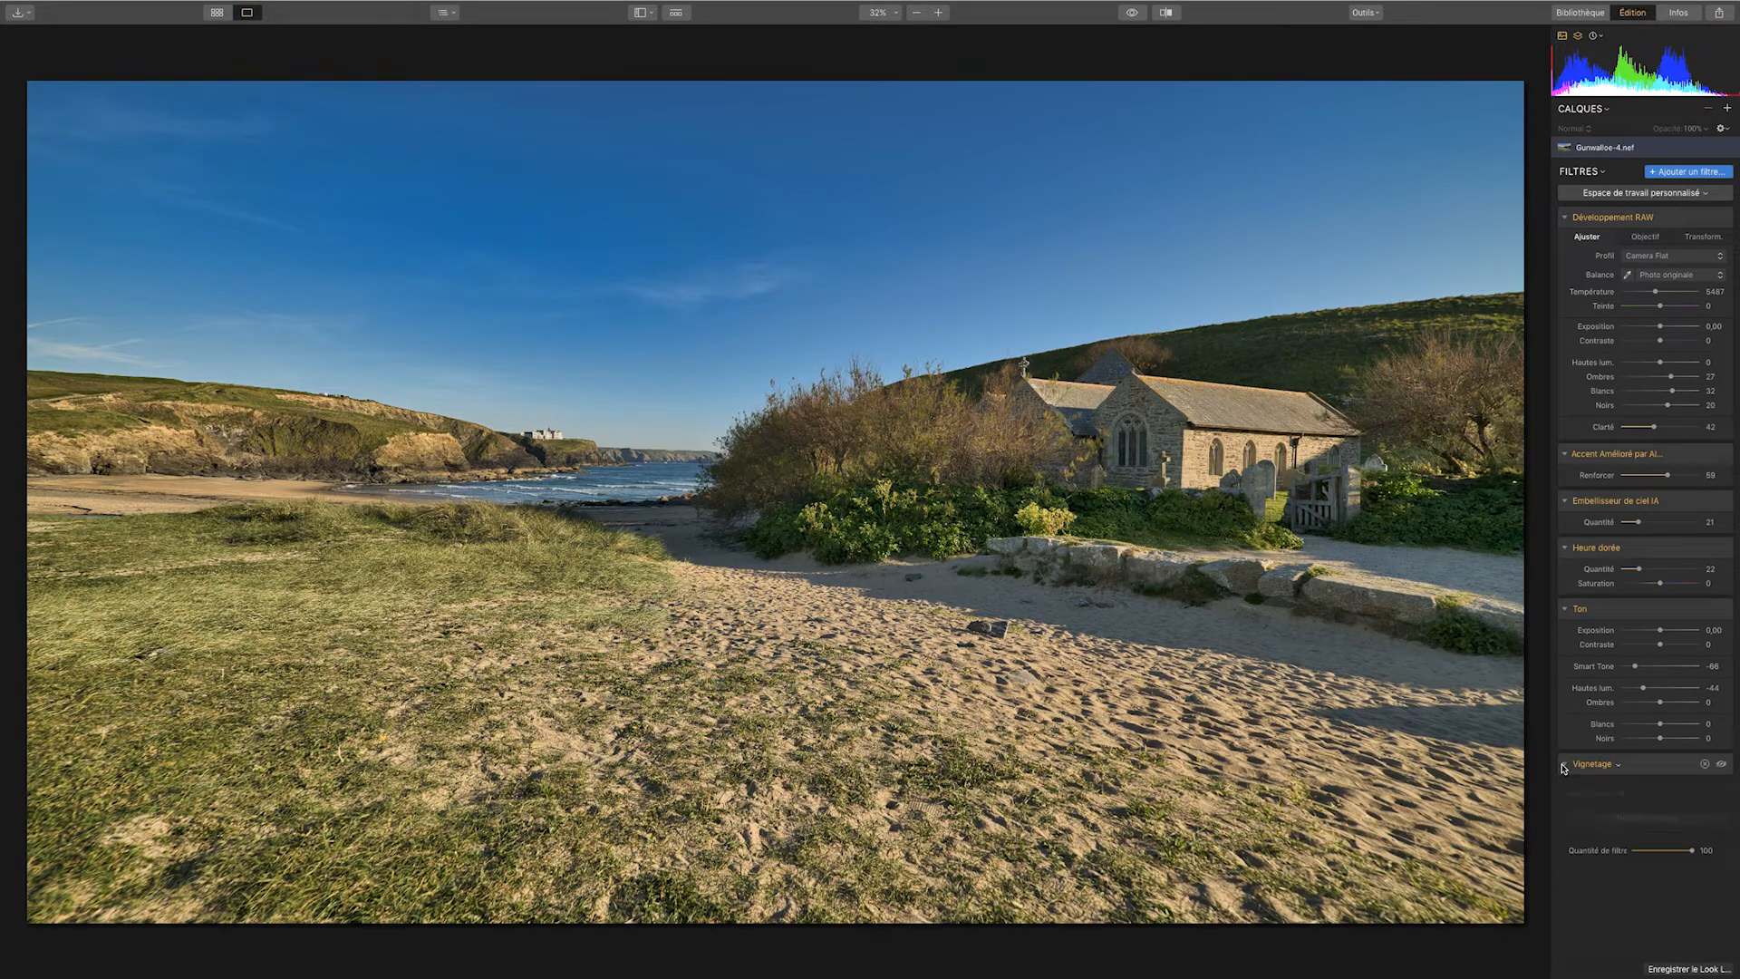
{"action": "left_click", "coordinate": [1723, 765]}
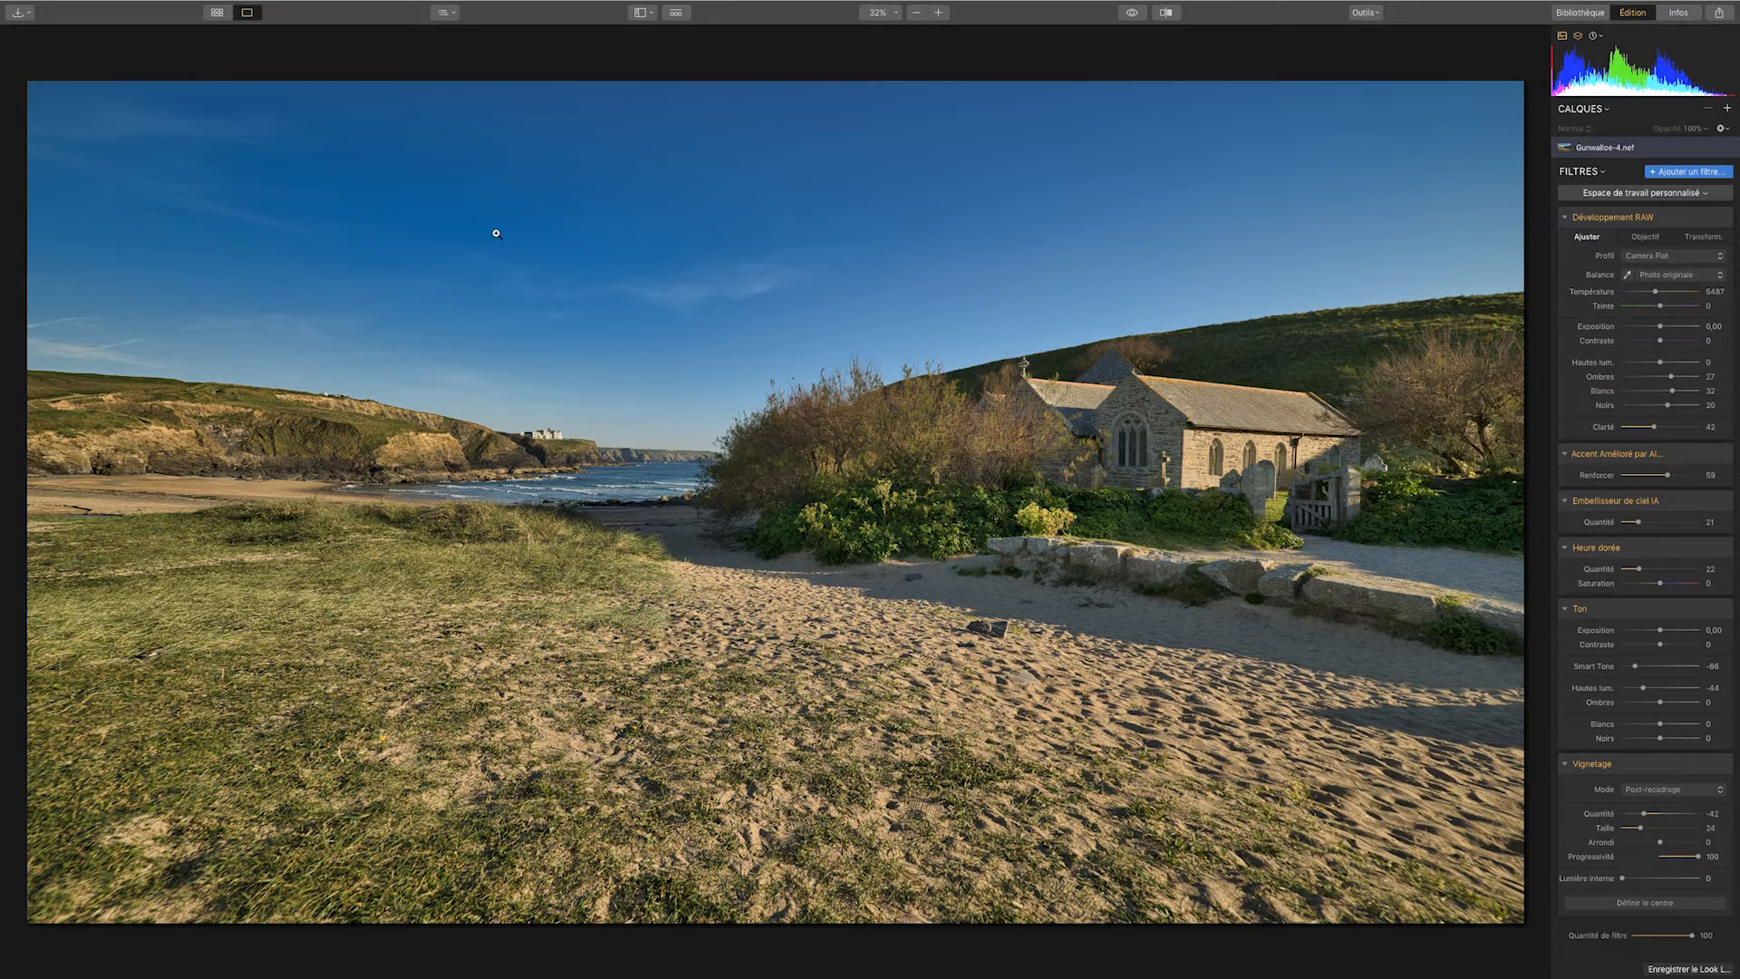
Compare the fully filtered photo with the original, using the full-image preview and a split before/after view swept across the image.
{"action": "left_click", "coordinate": [1132, 15]}
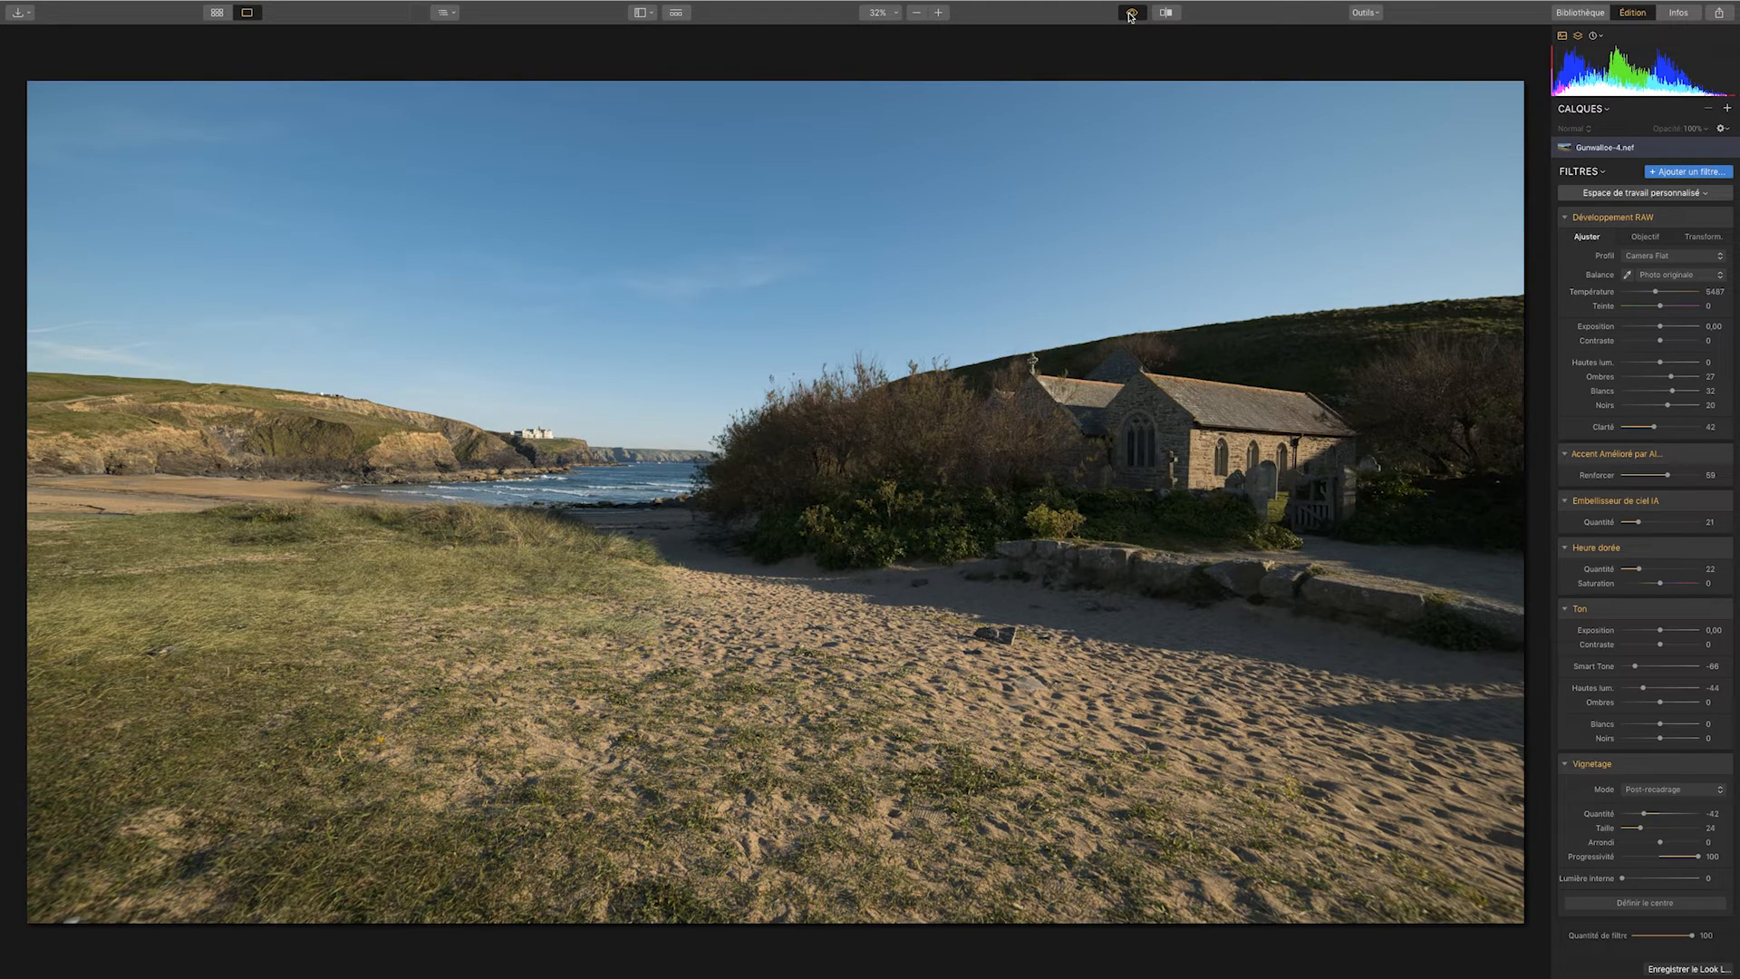
{"action": "left_click", "coordinate": [1131, 14]}
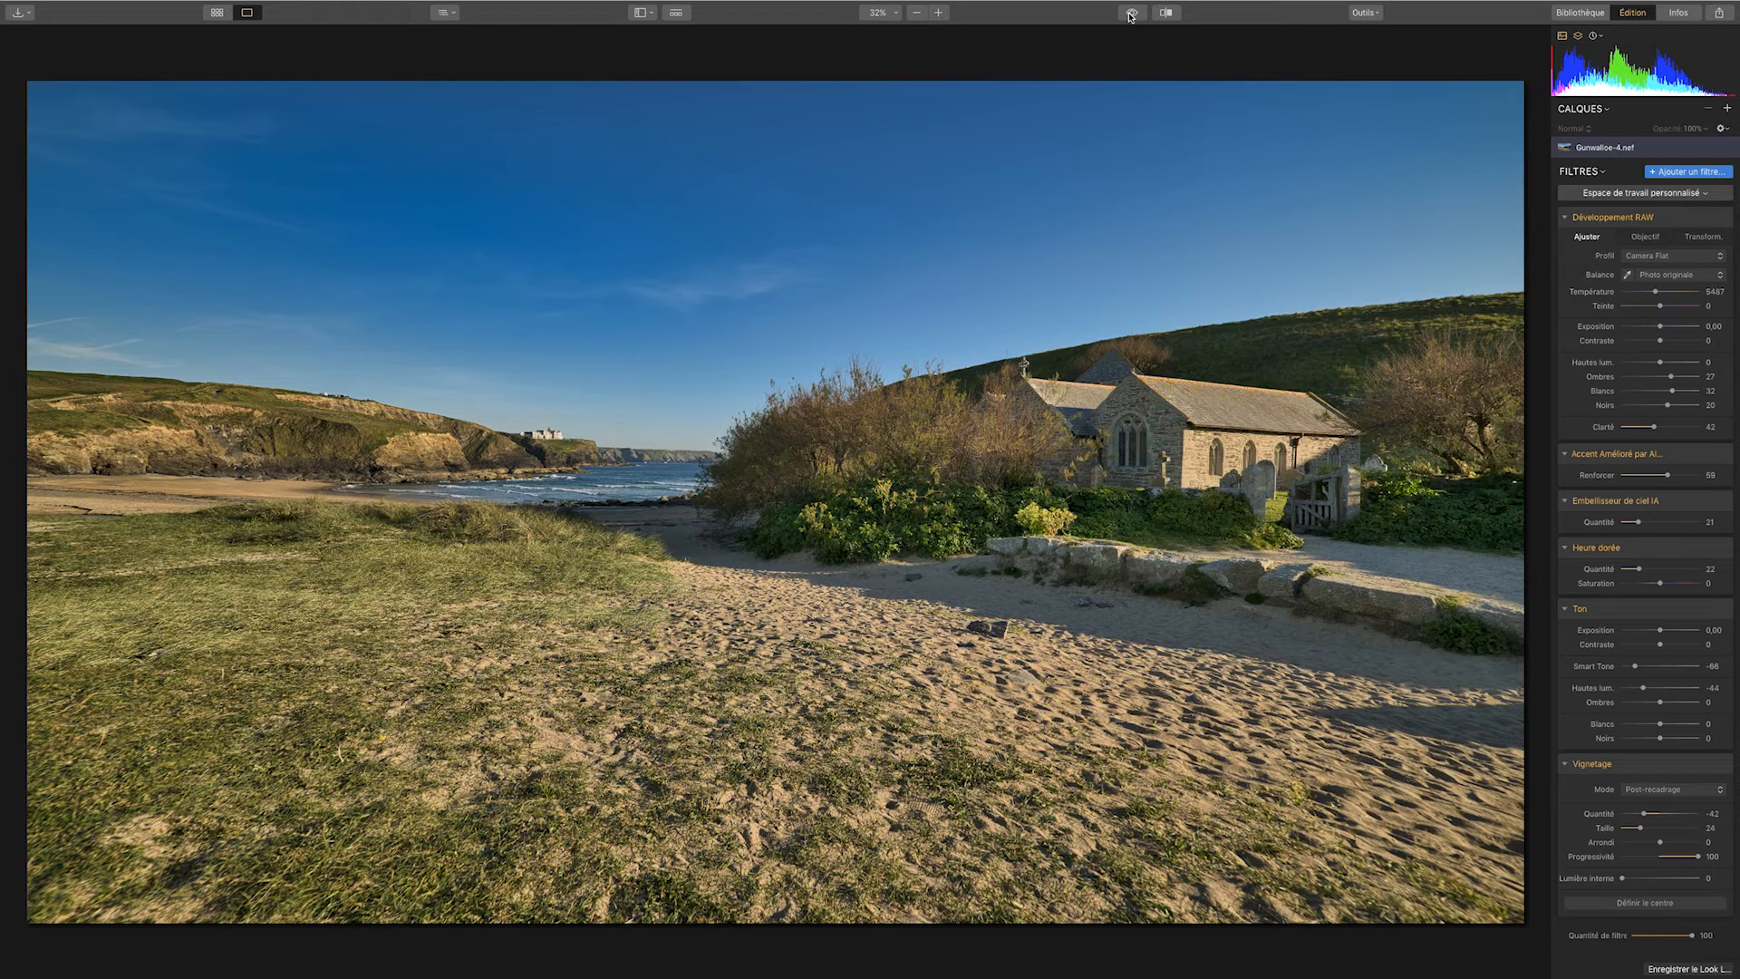
{"action": "left_click", "coordinate": [1131, 12]}
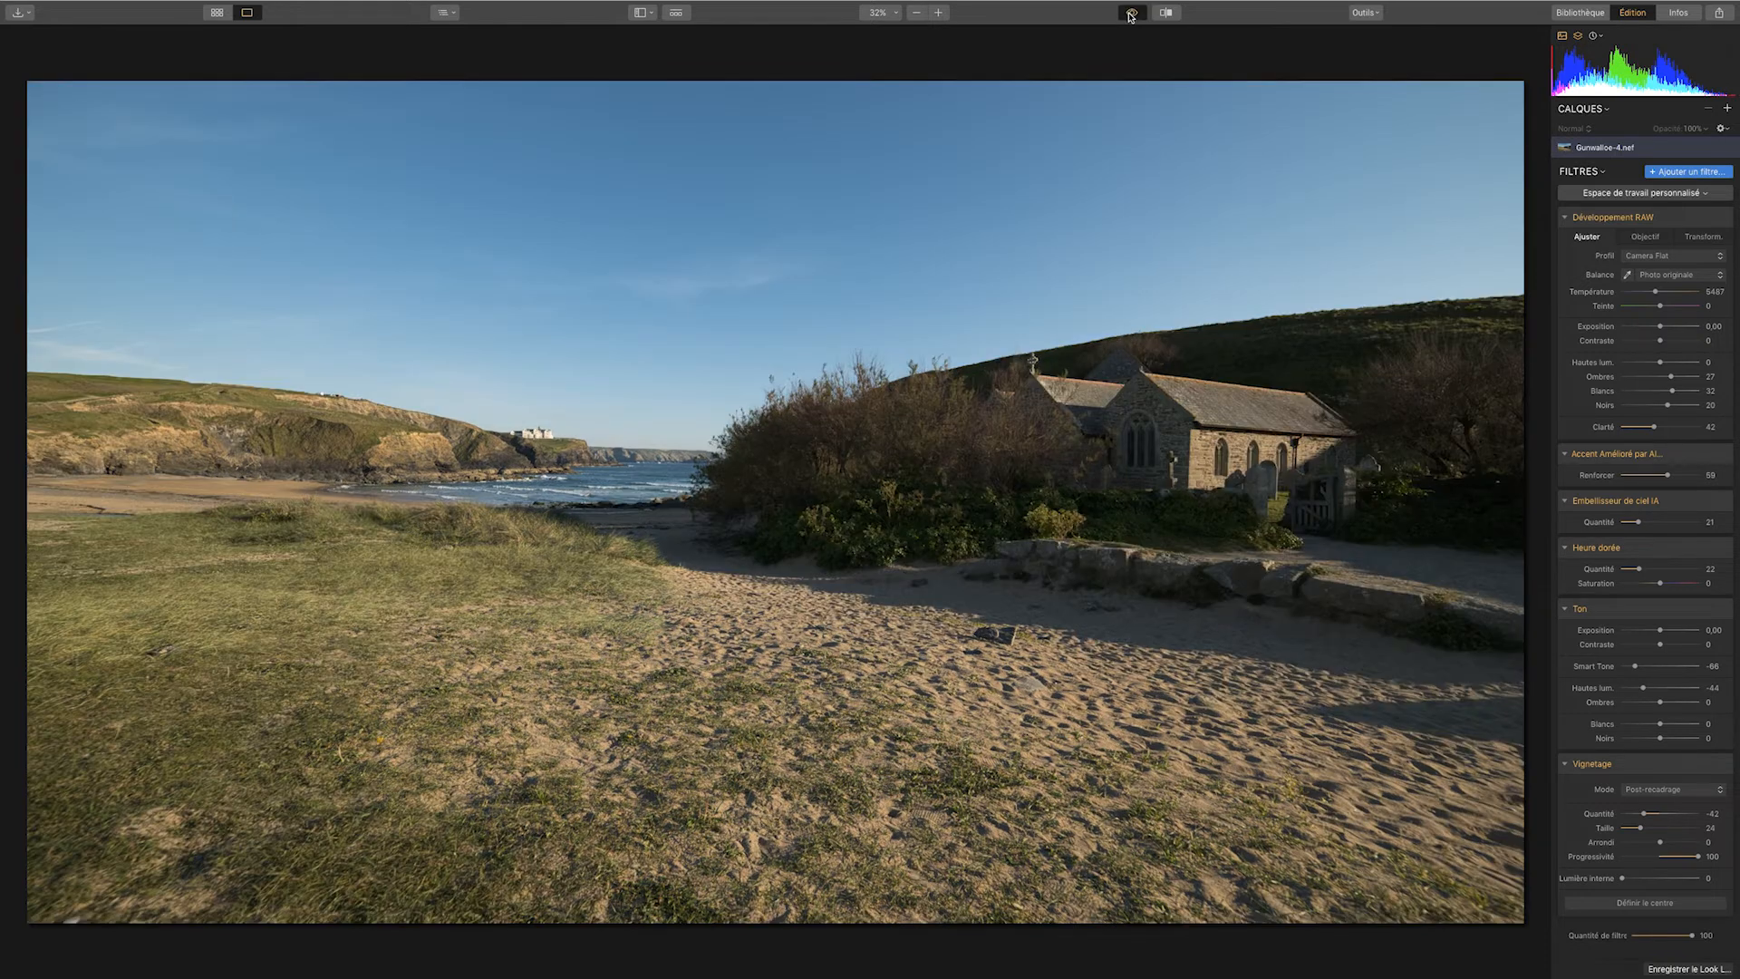
{"action": "left_click", "coordinate": [1131, 13]}
{"action": "left_click", "coordinate": [1131, 12]}
{"action": "left_click", "coordinate": [1132, 13]}
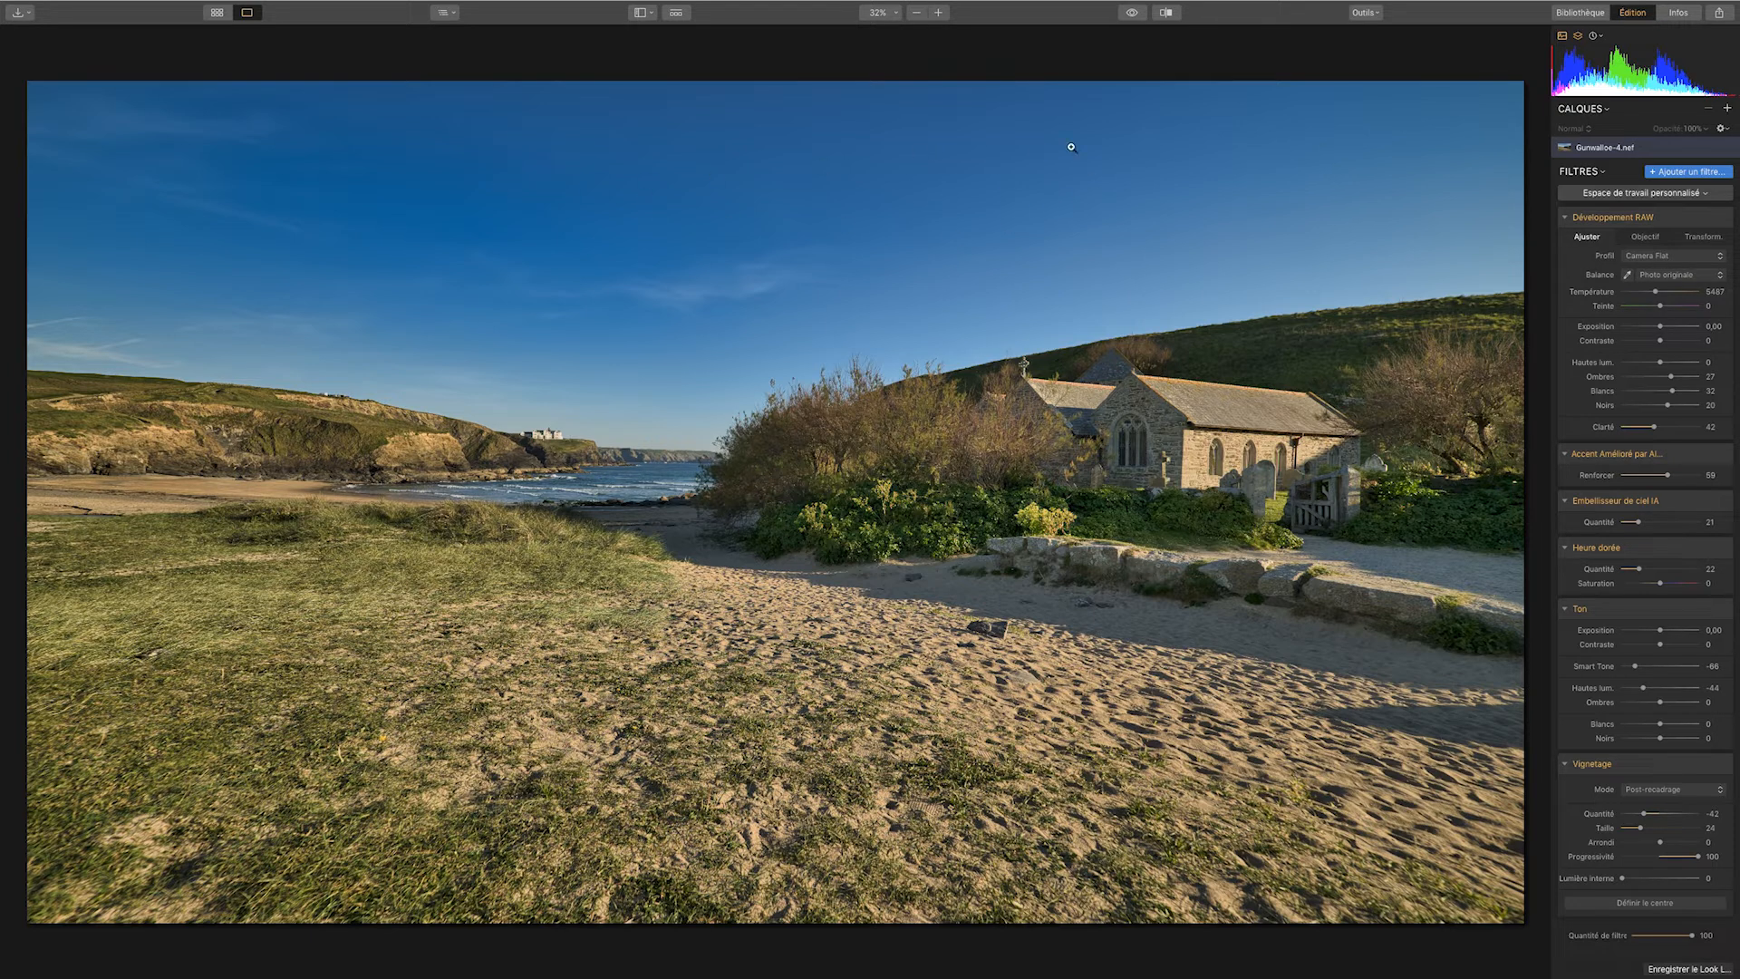
{"action": "left_click", "coordinate": [1132, 14]}
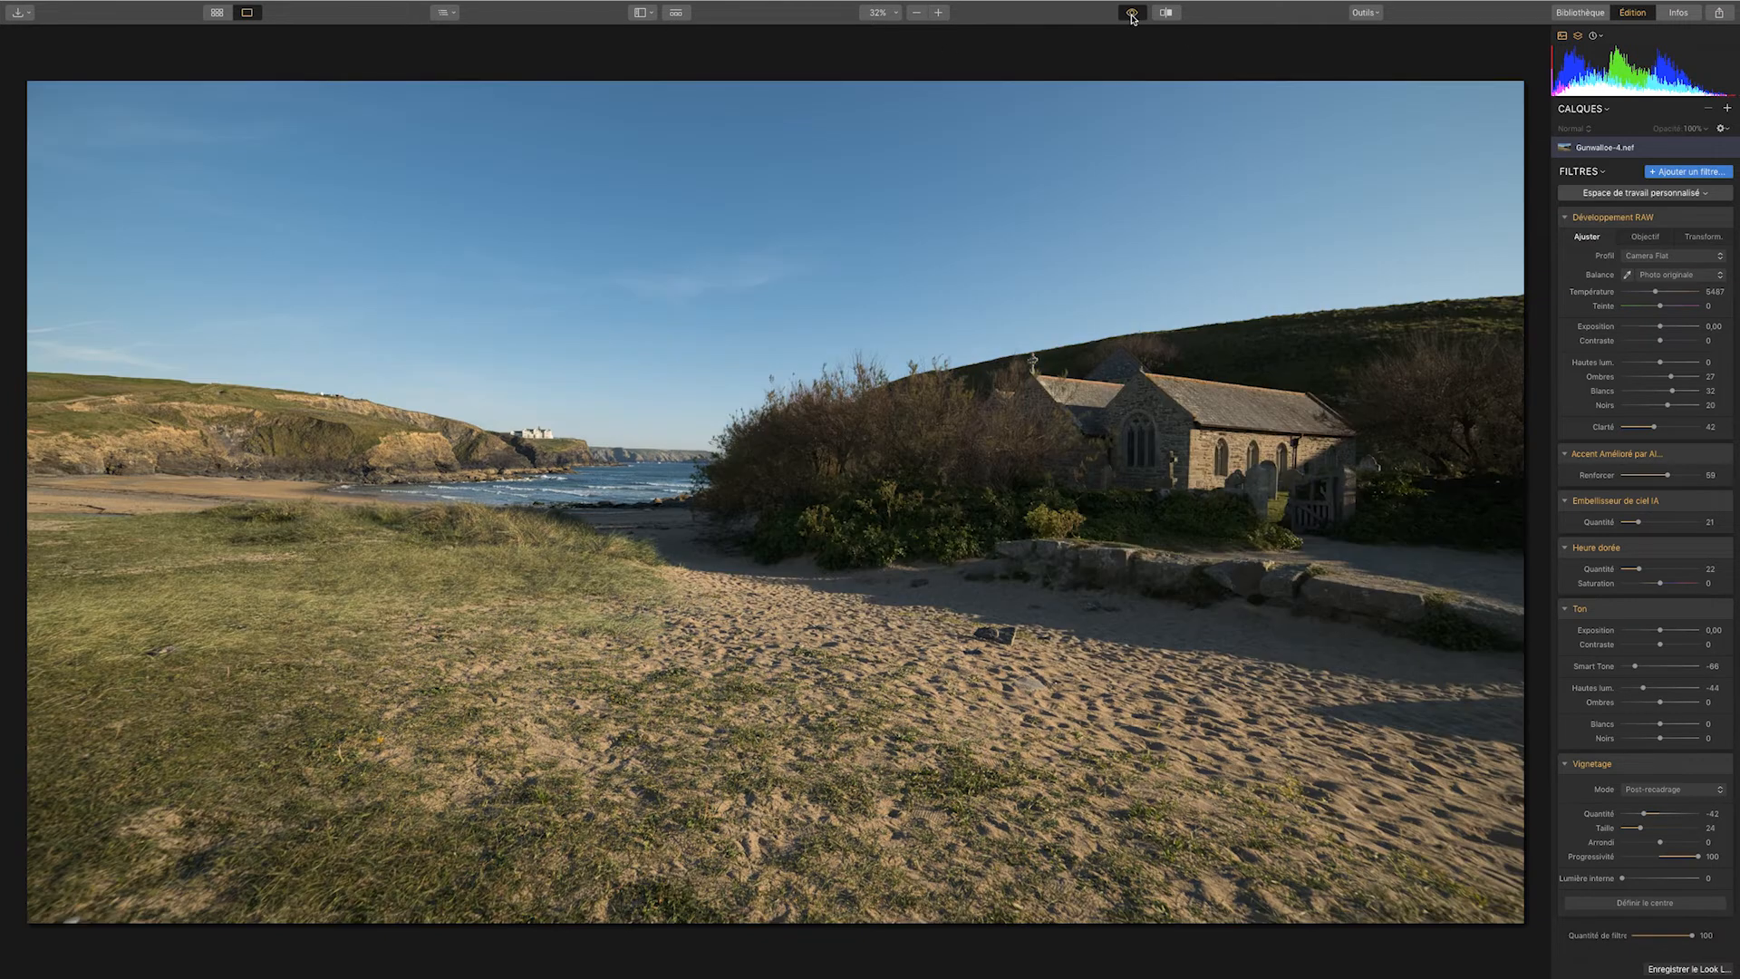
{"action": "left_click", "coordinate": [1133, 13]}
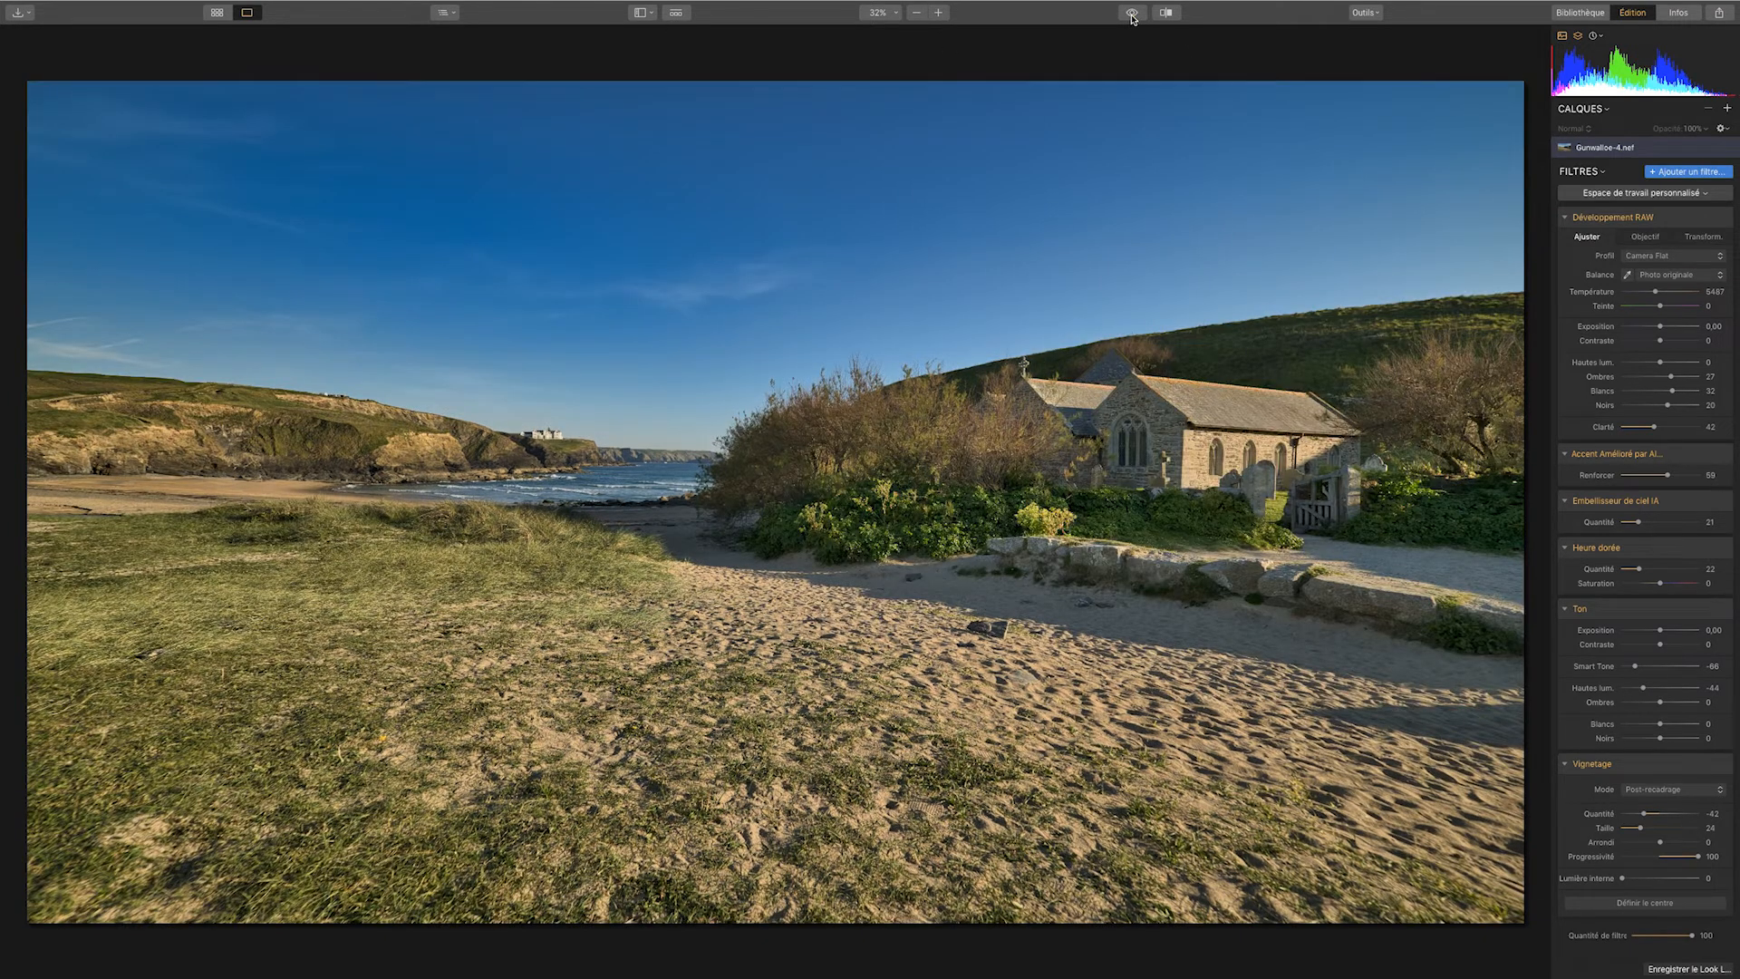
{"action": "left_click", "coordinate": [1133, 14]}
{"action": "left_click", "coordinate": [1132, 14]}
{"action": "left_click", "coordinate": [1167, 13]}
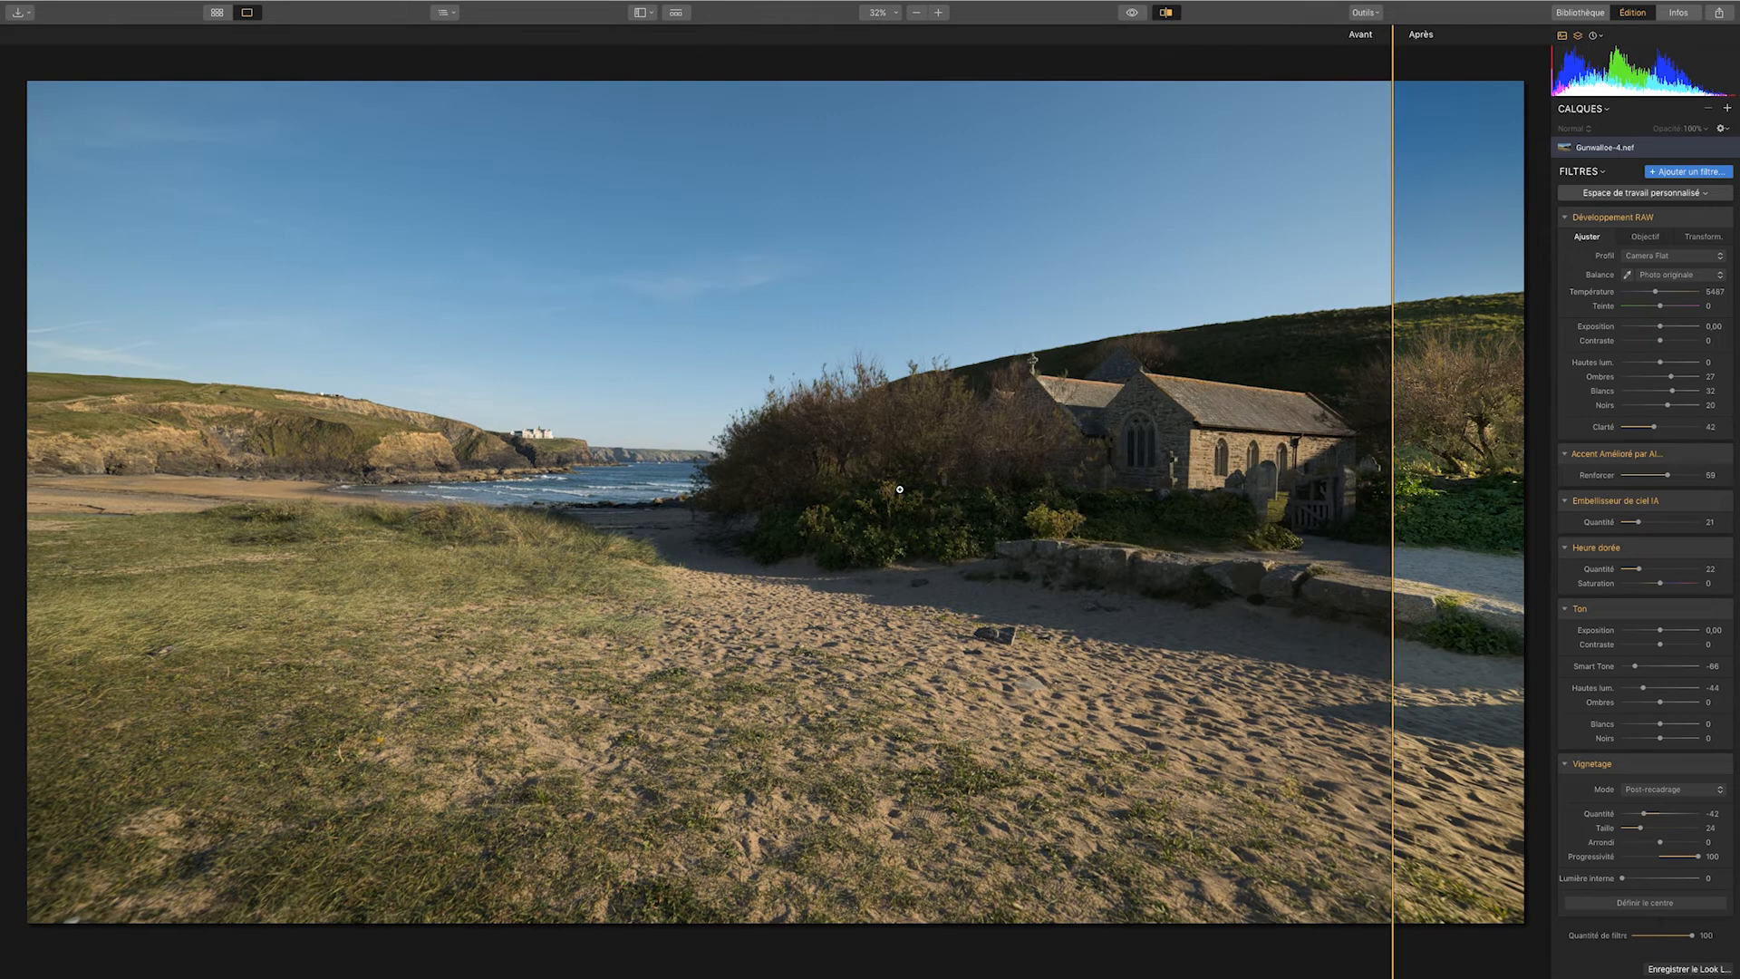
{"action": "left_click_drag", "start_coordinate": [1396, 356], "coordinate": [105, 338]}
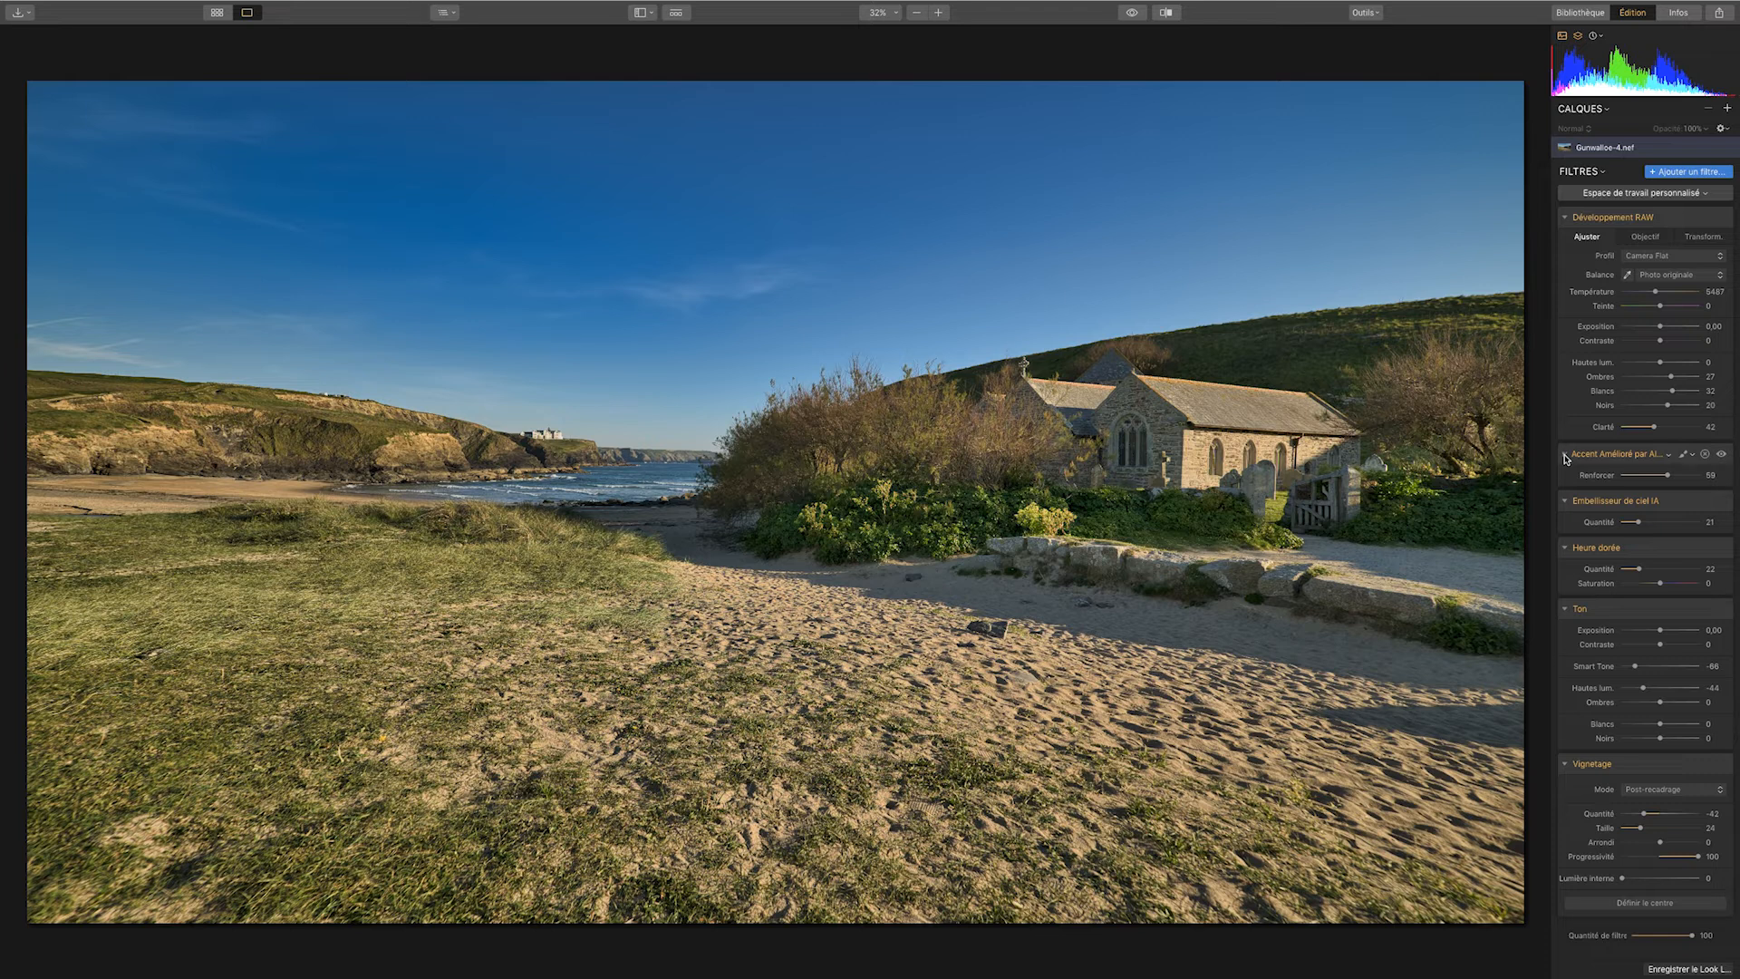
Collapse all filter settings and compare the finished photo with the original once more.
{"action": "left_click", "coordinate": [1565, 458], "text": "alt"}
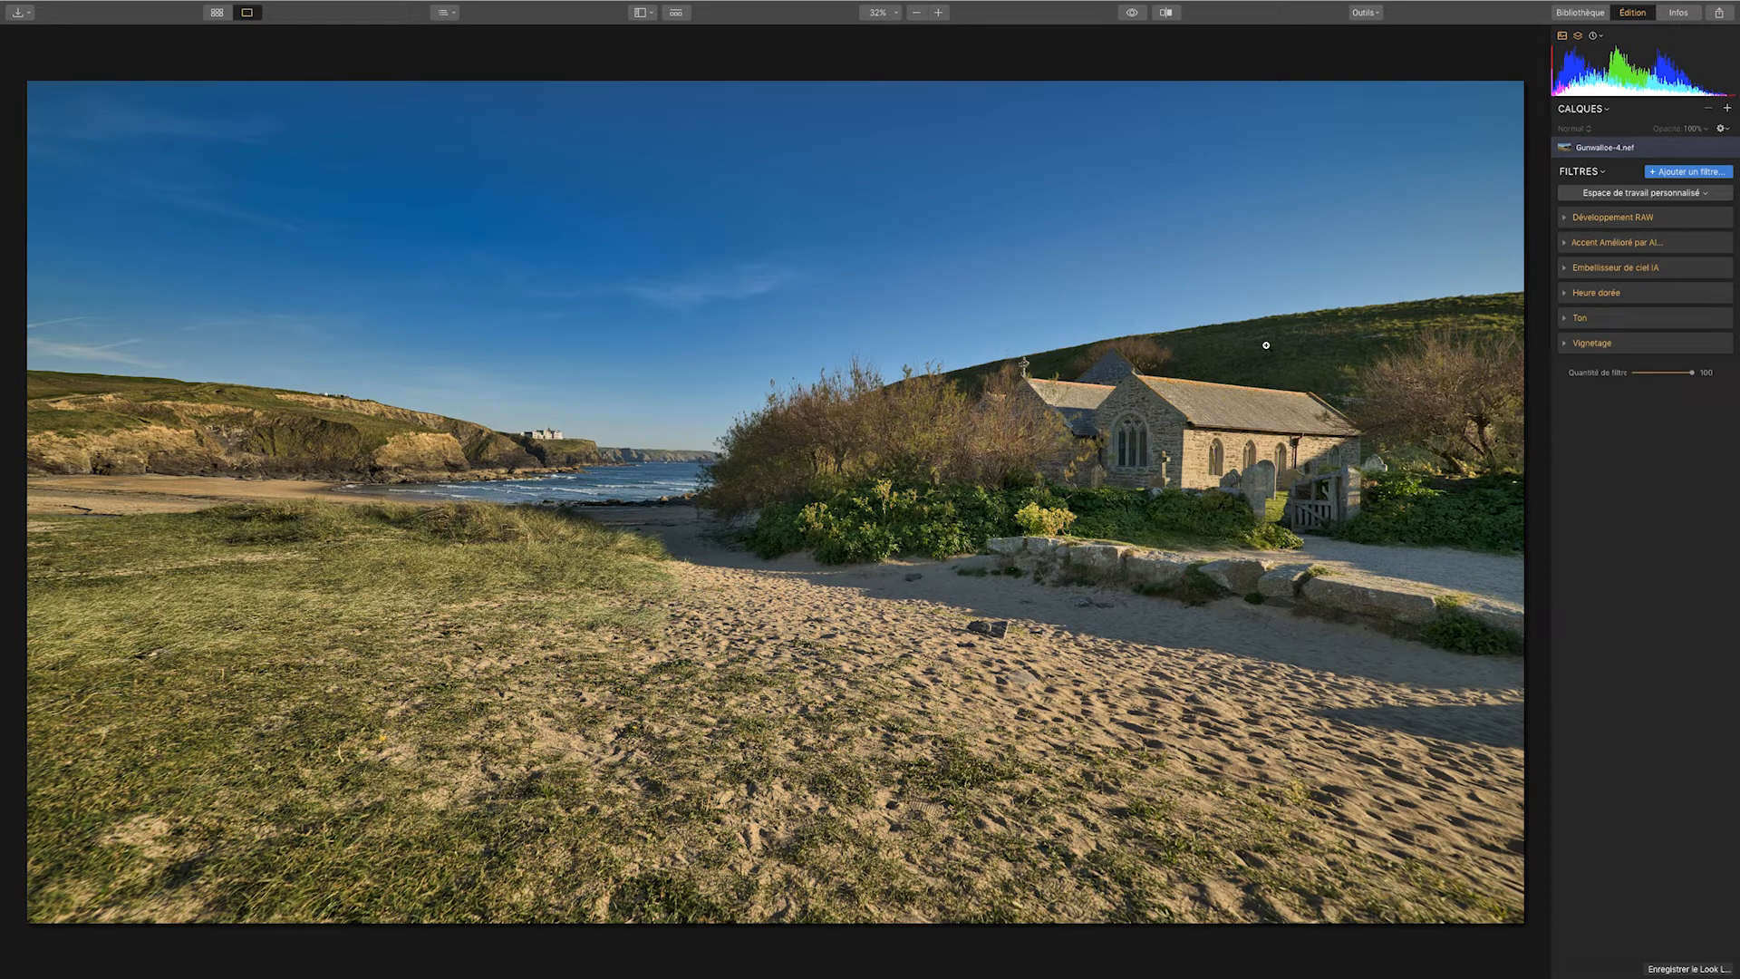
{"action": "left_click", "coordinate": [1133, 13]}
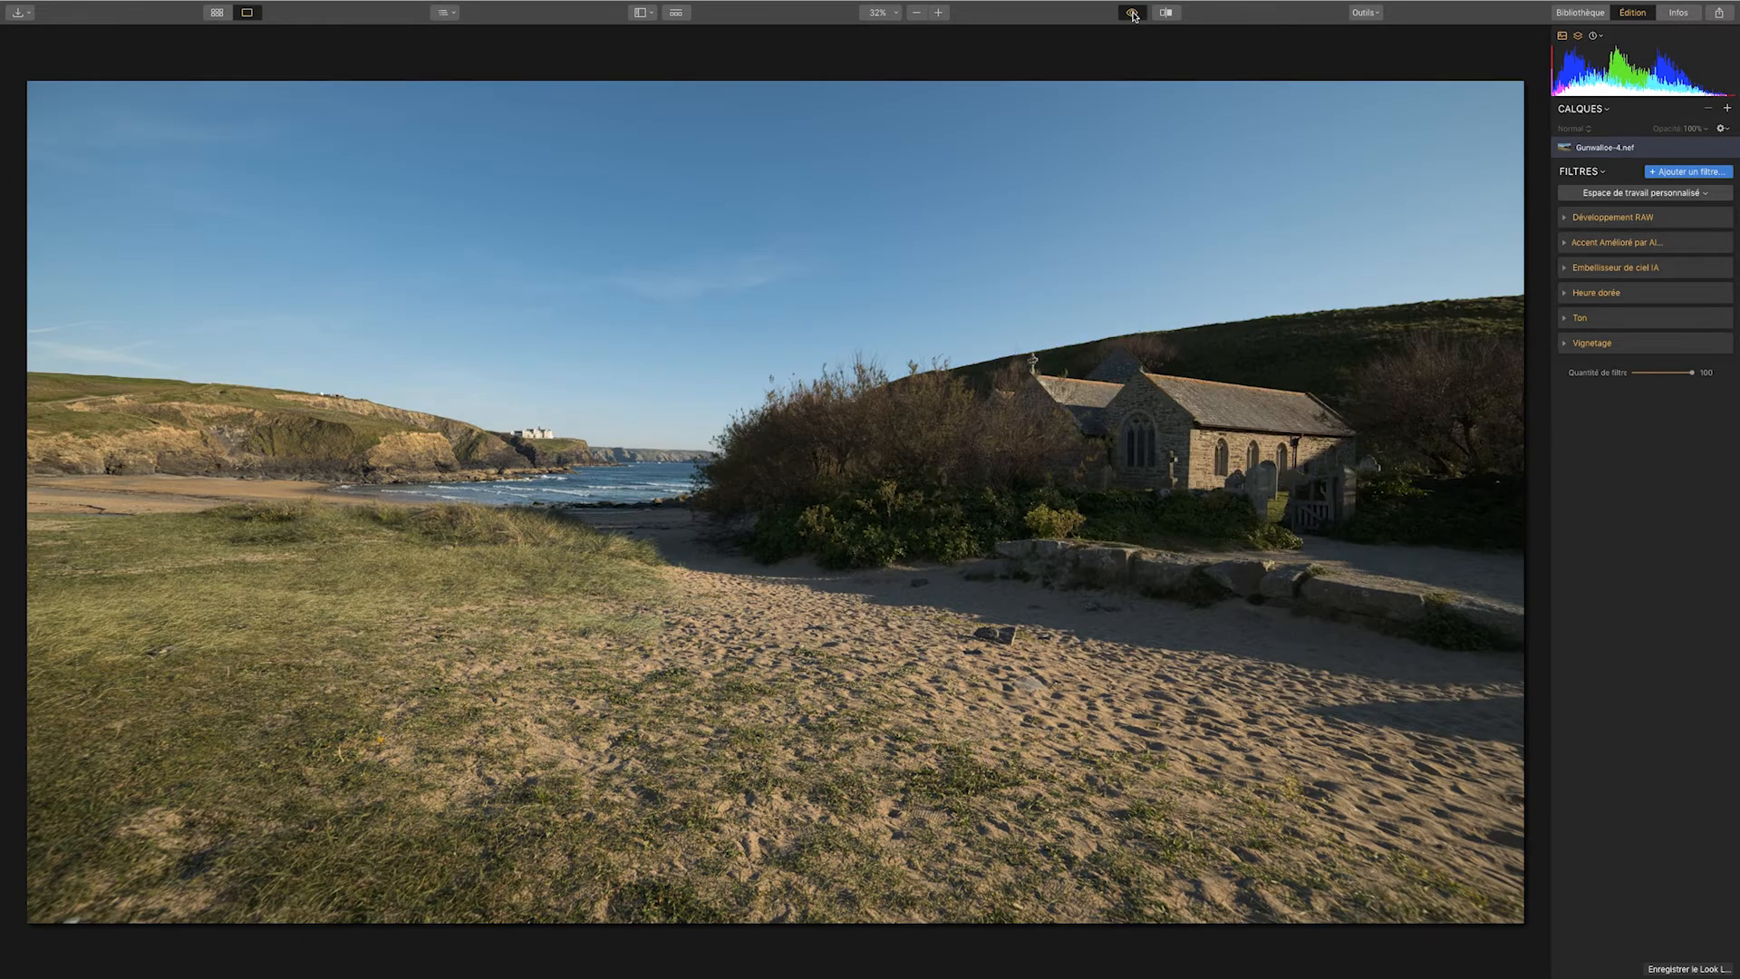
{"action": "left_click", "coordinate": [1134, 14]}
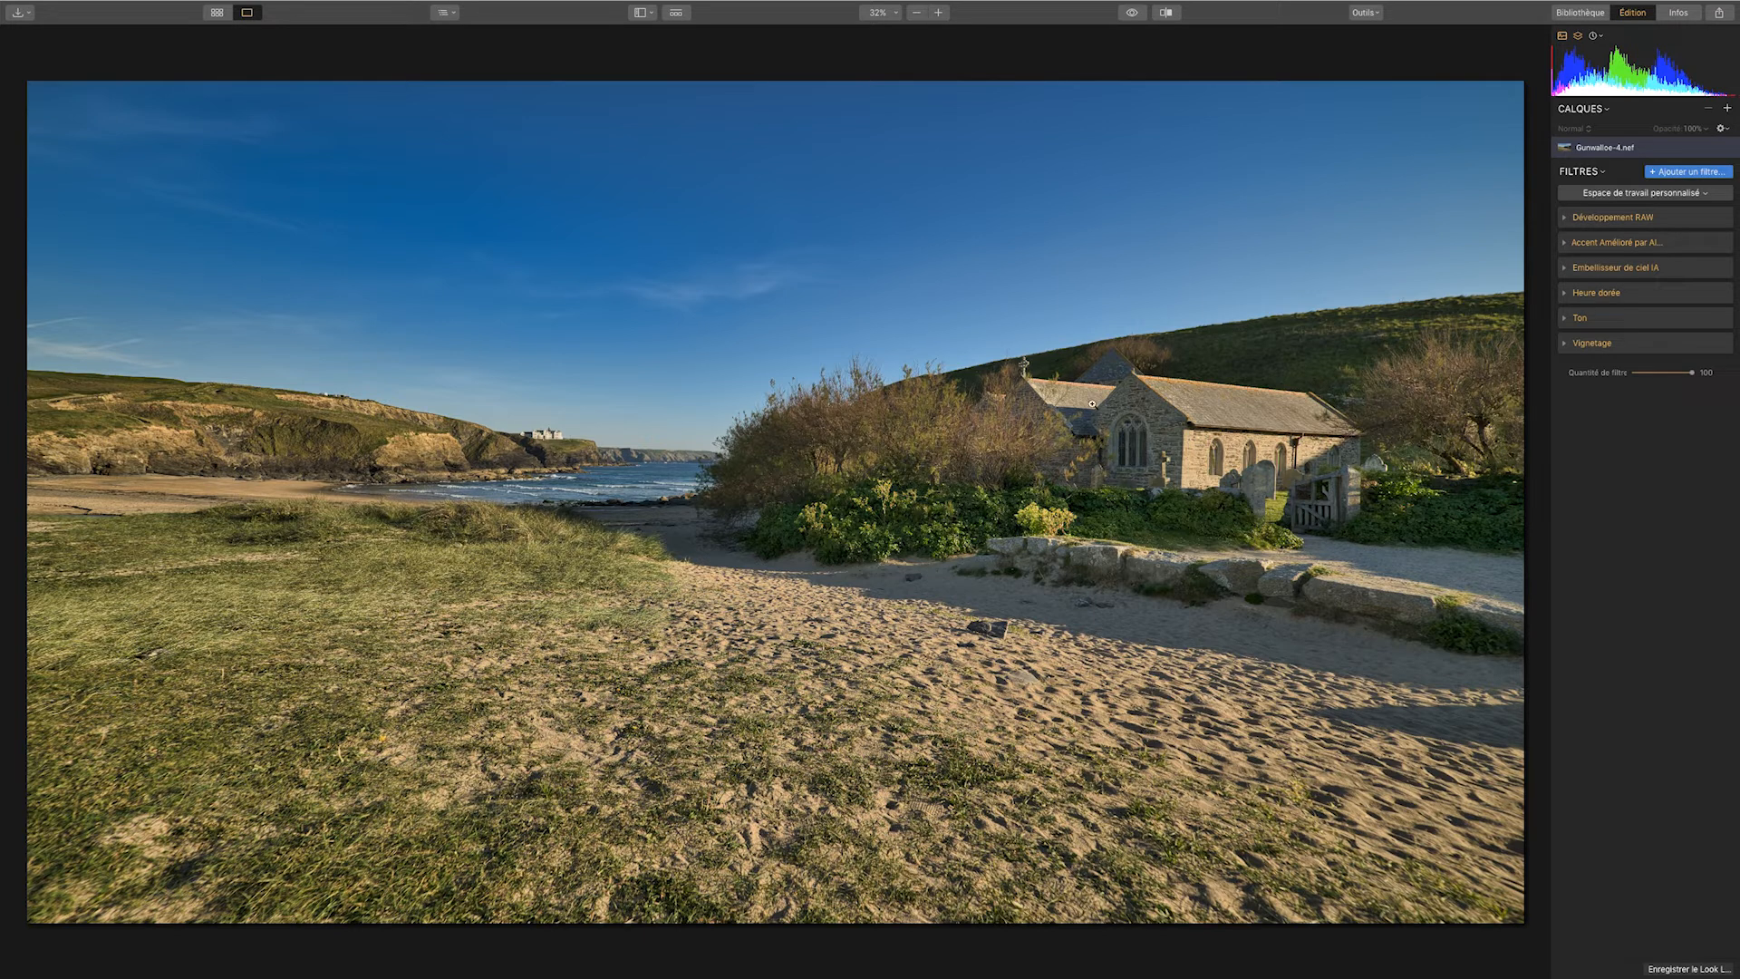
{"action": "left_click", "coordinate": [1132, 15]}
{"action": "left_click", "coordinate": [1132, 14]}
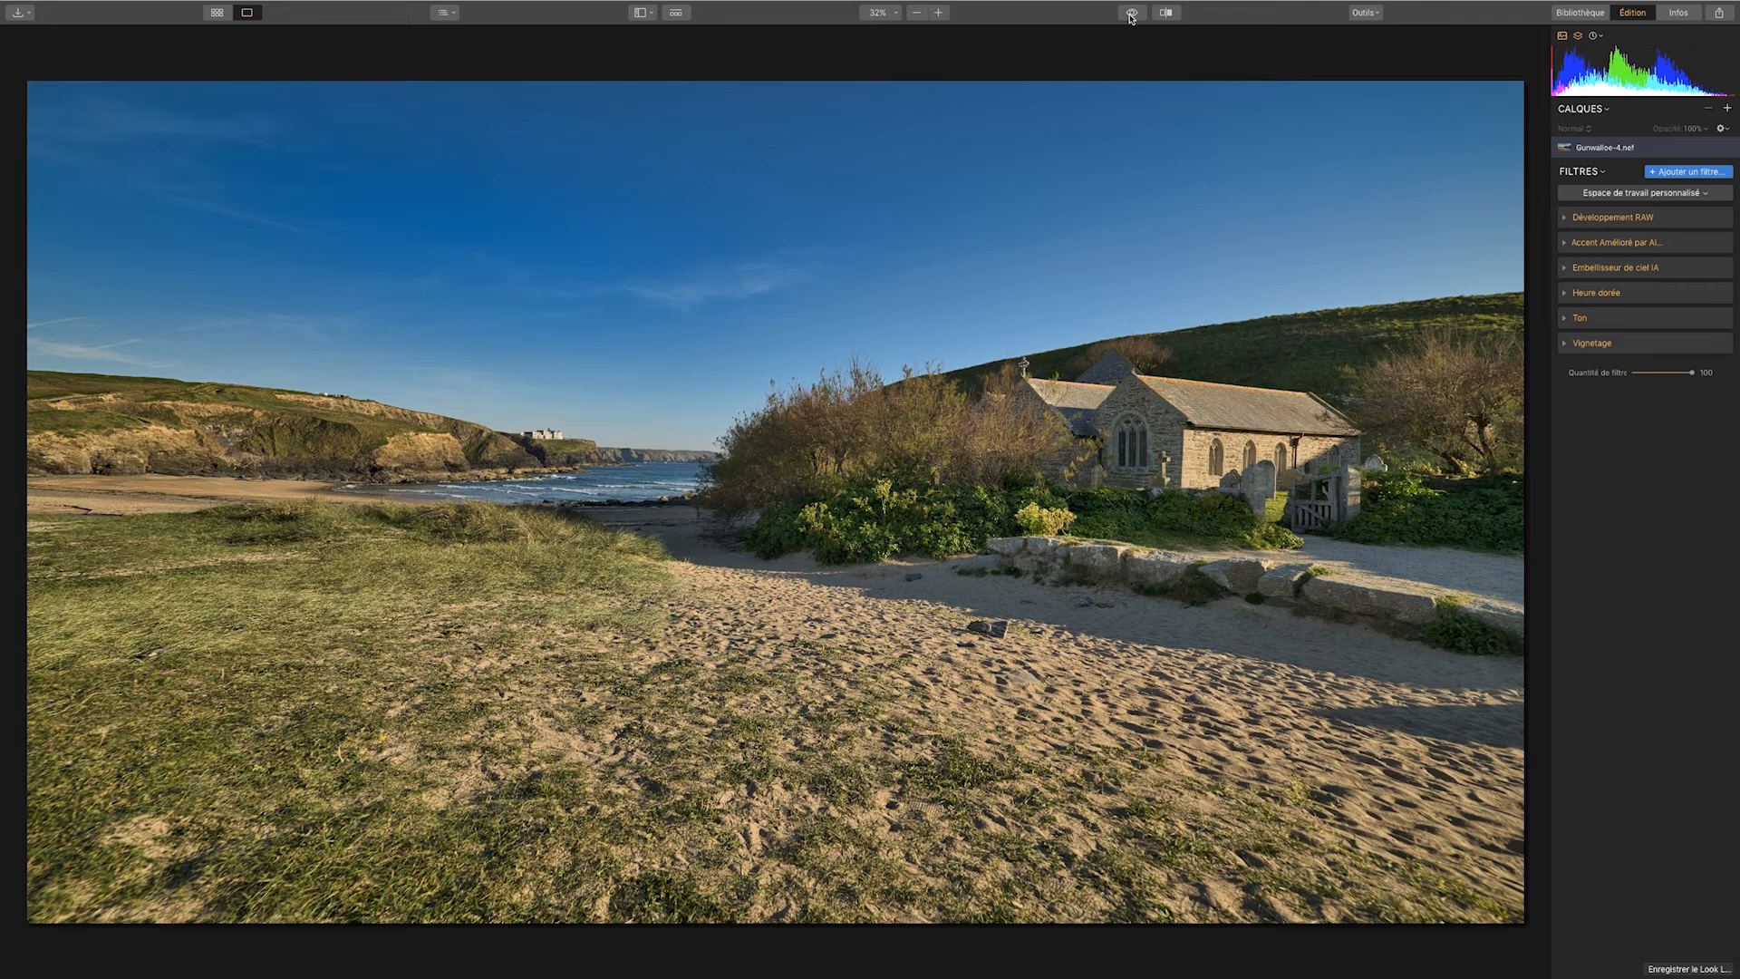